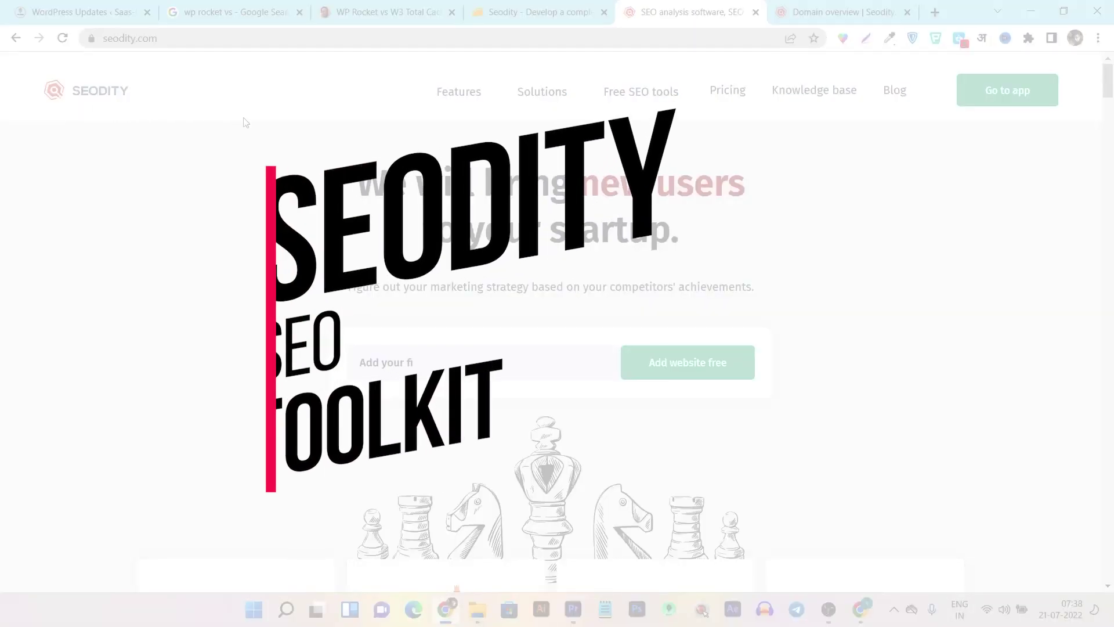
View the saas-guru.net project's domain overview and backlinks report in the Seodity app, and return to the list of all projects.
scroll(243, 119, "down", 1)
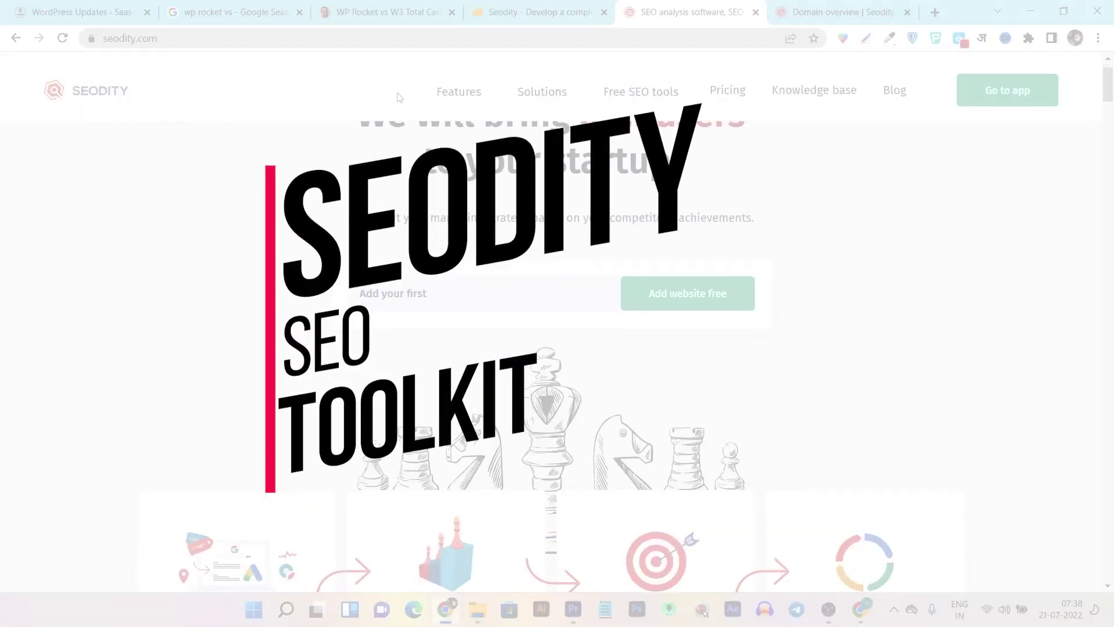
left_click(835, 12)
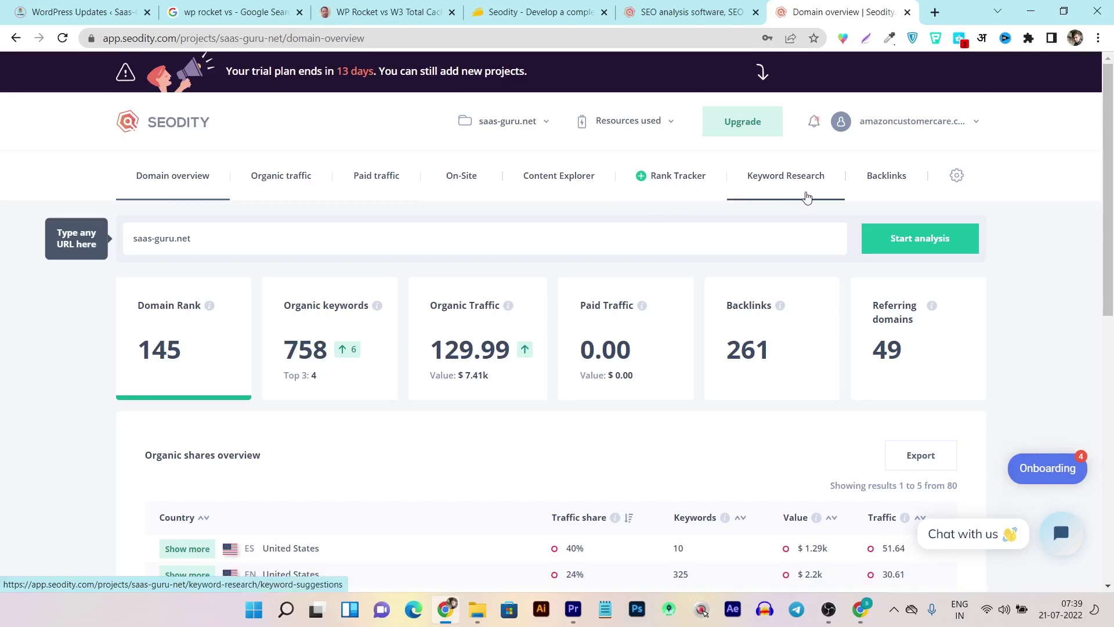
left_click(881, 187)
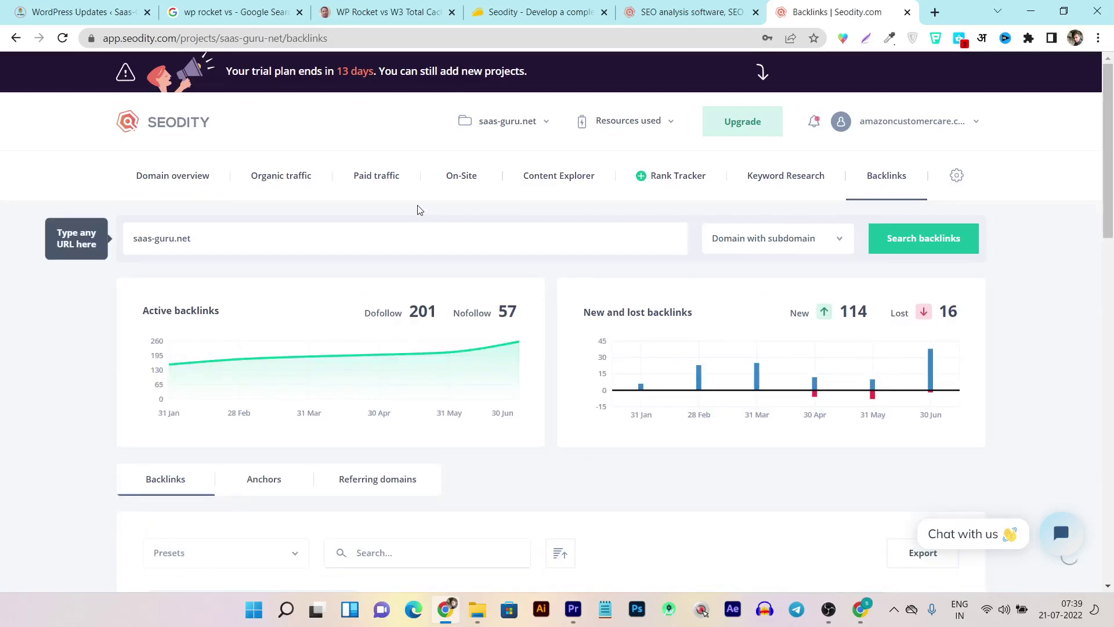
left_click(164, 127)
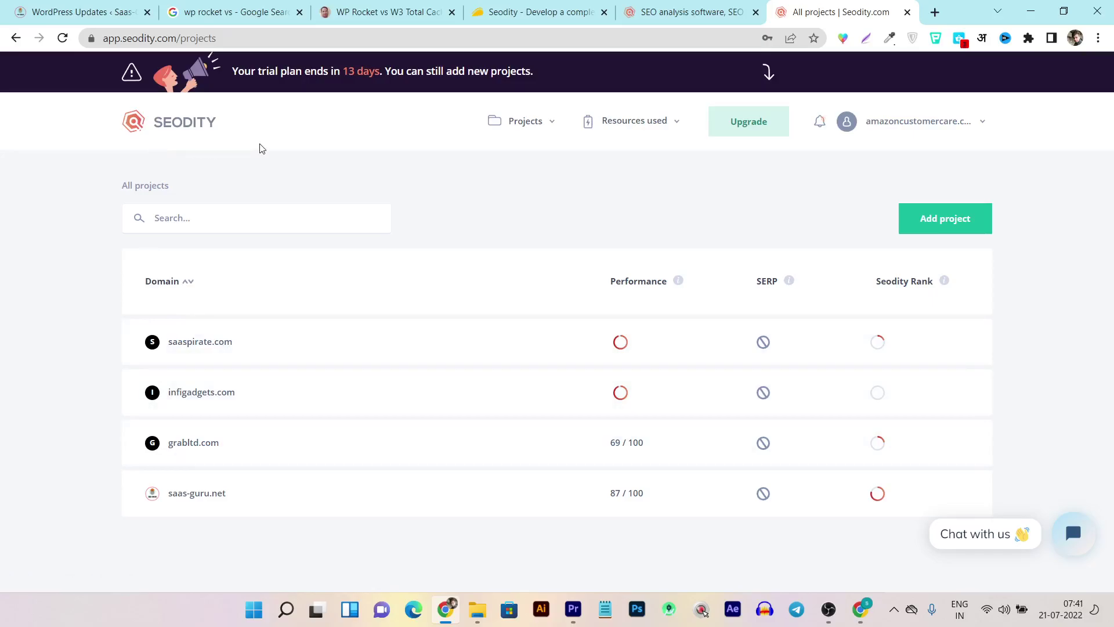
Switch to the AppSumo page for the Seodity deal and read its introduction and TL;DR summary.
left_click(552, 7)
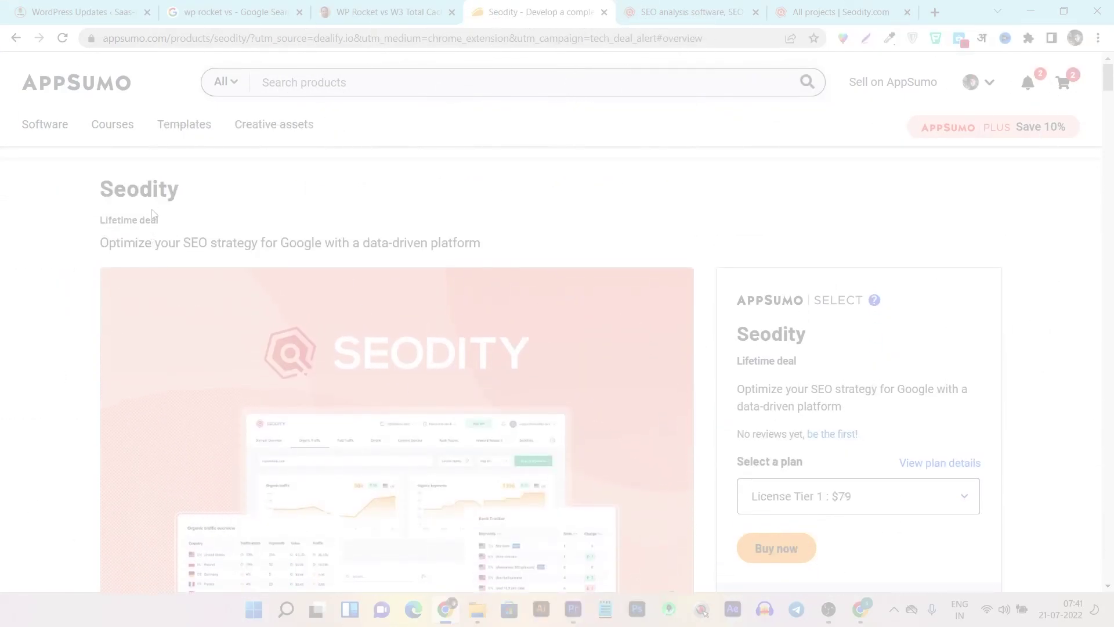
scroll(902, 377, "down", 1)
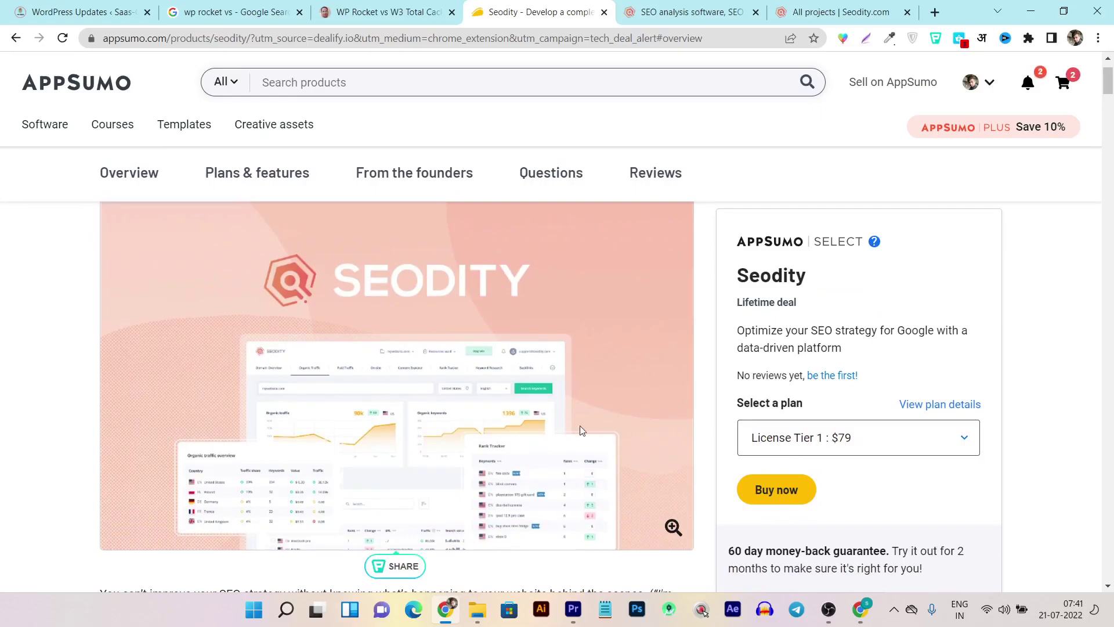
scroll(377, 363, "down", 3)
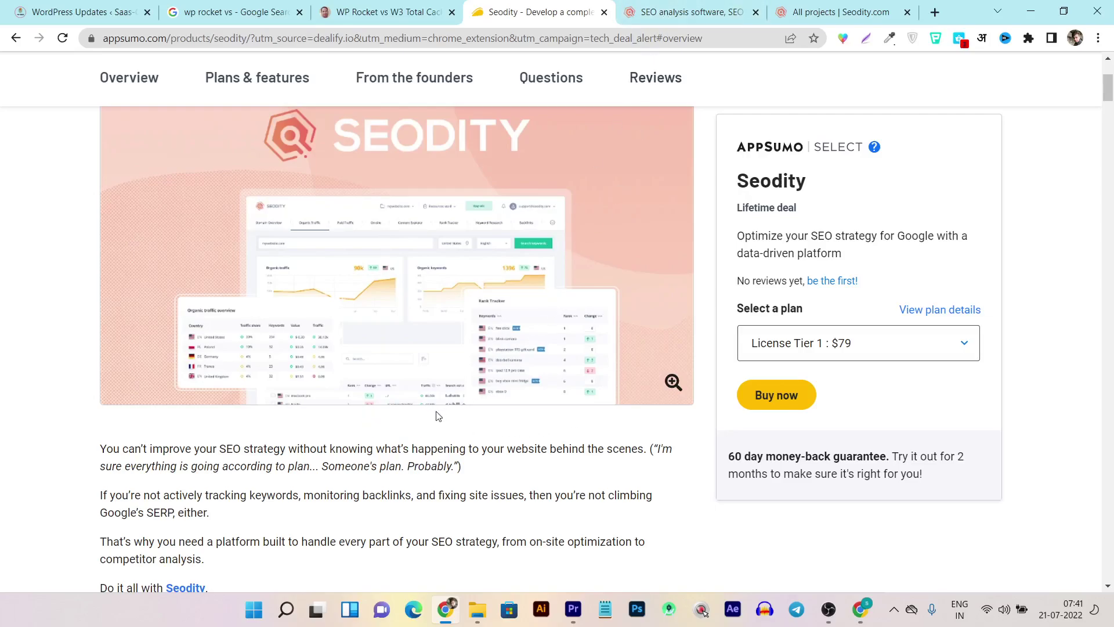
scroll(435, 415, "down", 3)
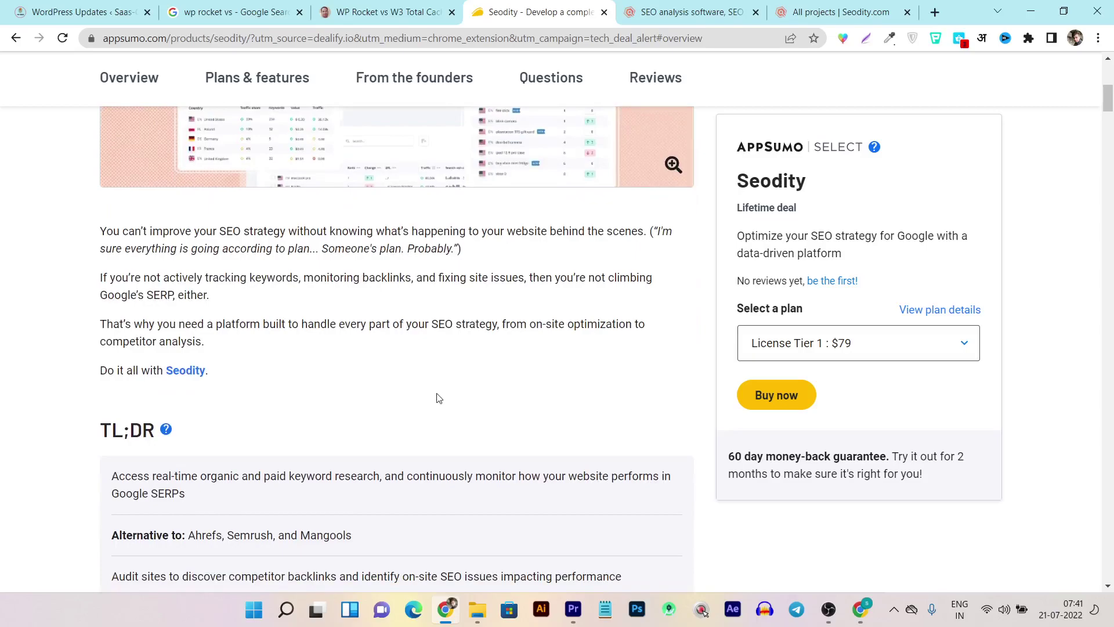
scroll(377, 412, "down", 2)
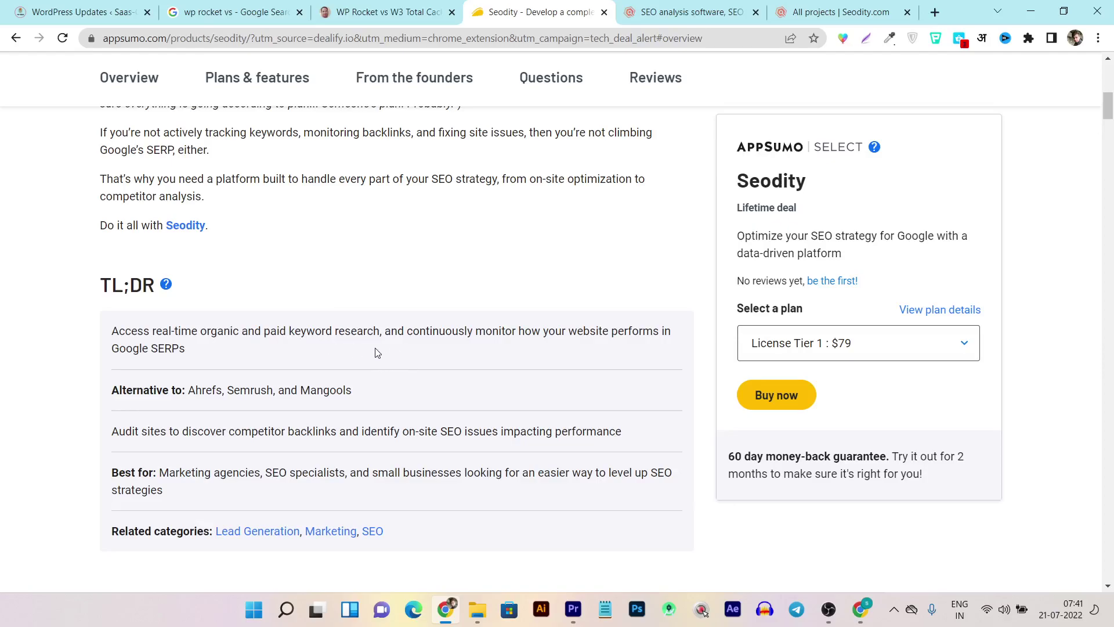
scroll(377, 352, "down", 1)
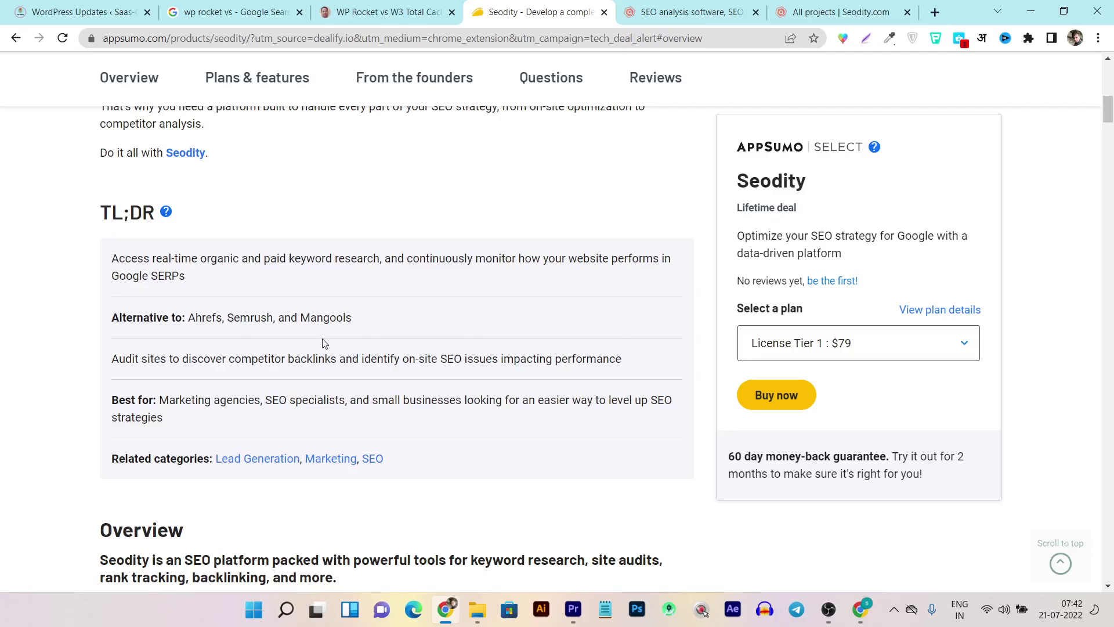
Examine the deal terms and the features included in all plans under Plans & features on the AppSumo page.
scroll(287, 339, "down", 10)
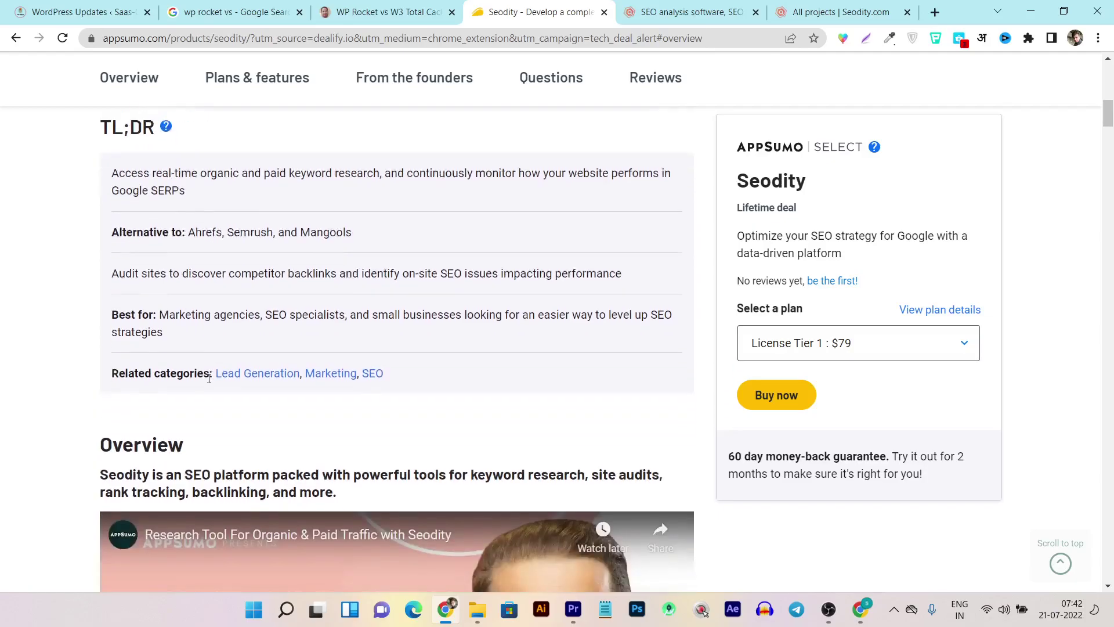
scroll(279, 326, "down", 20)
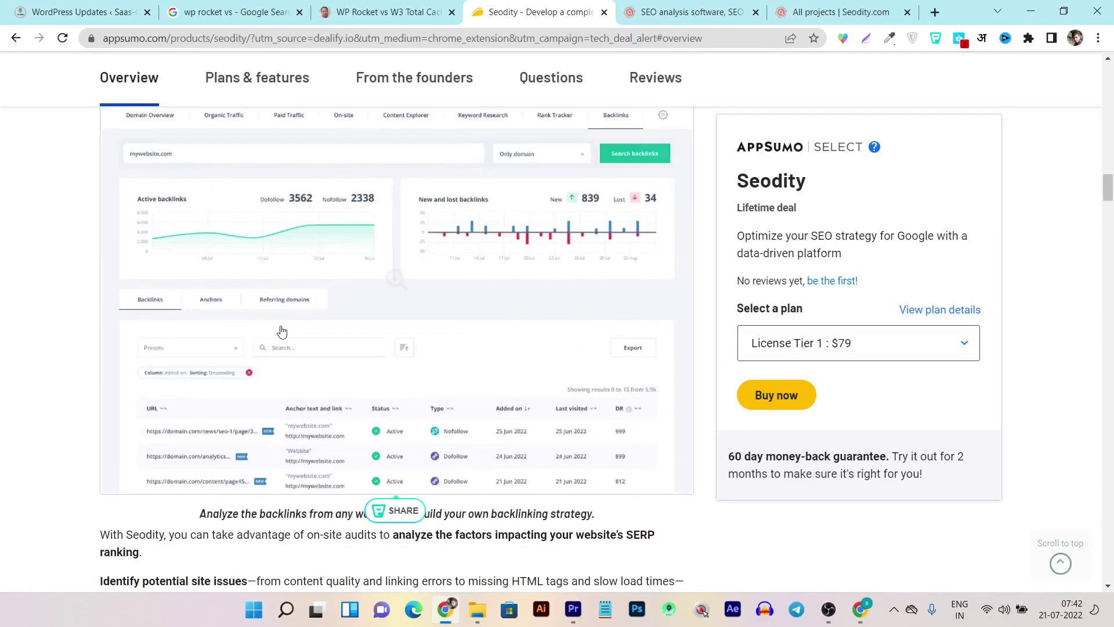
scroll(303, 327, "down", 15)
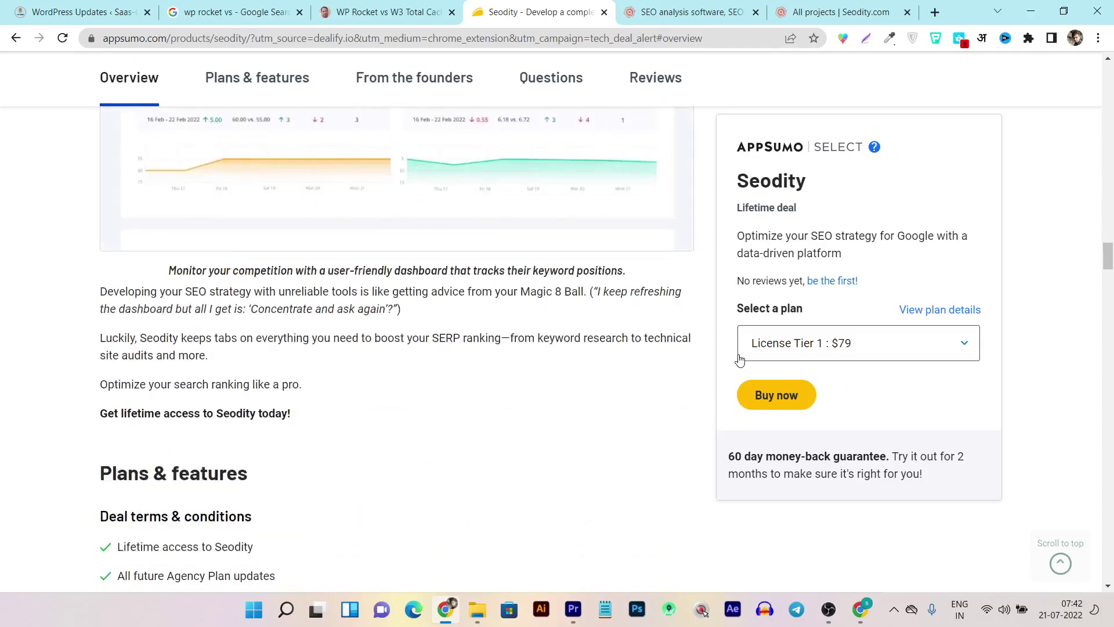
scroll(741, 412, "down", 6)
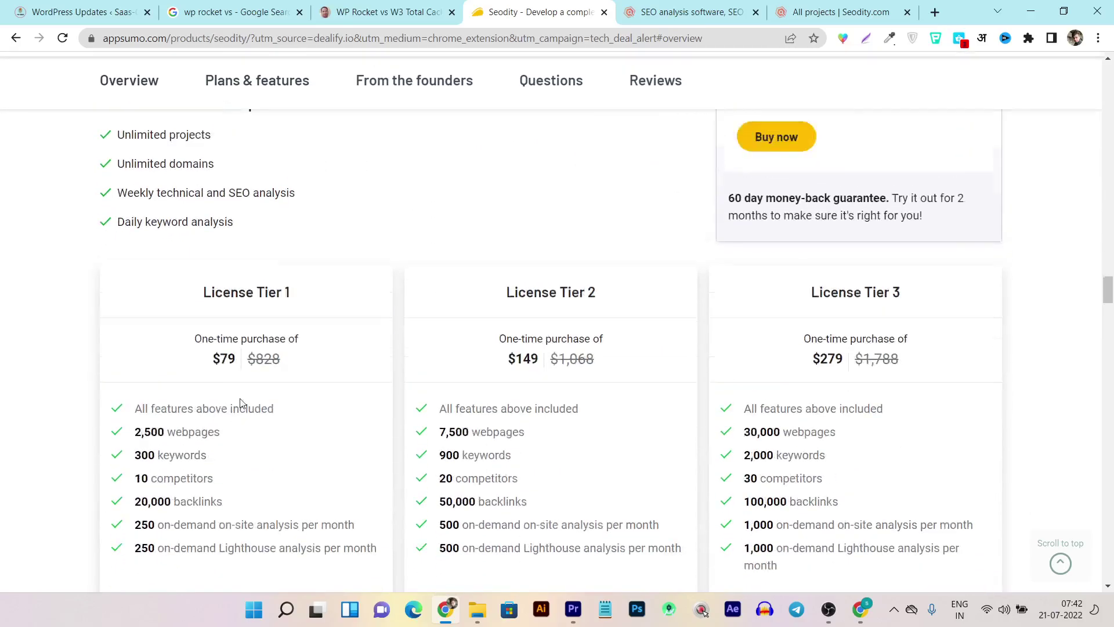
scroll(291, 373, "up", 3)
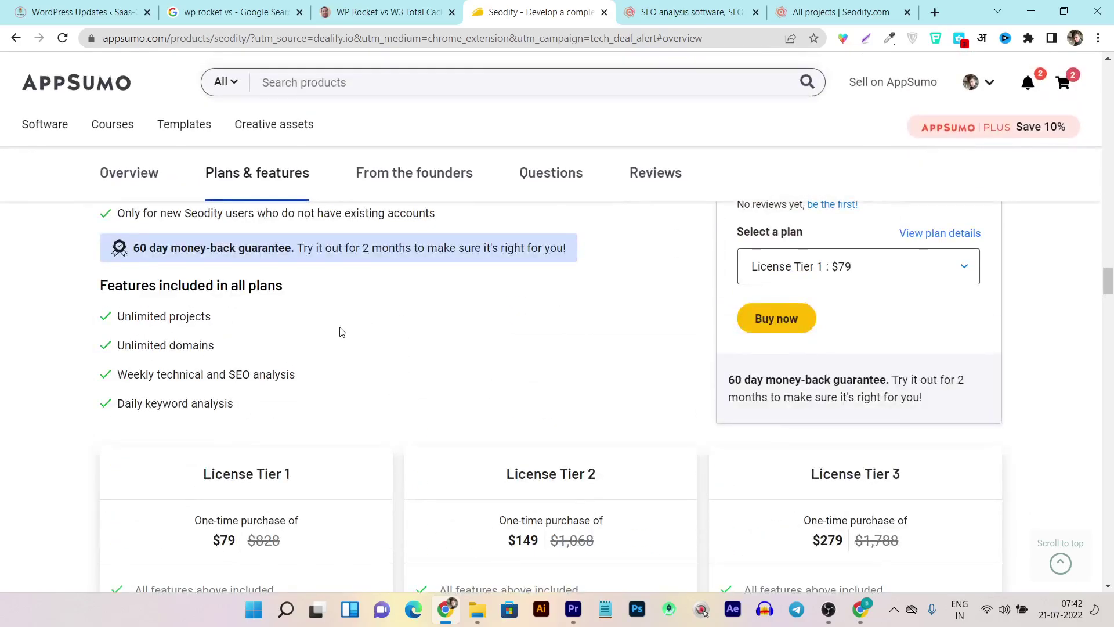
scroll(237, 318, "up", 5)
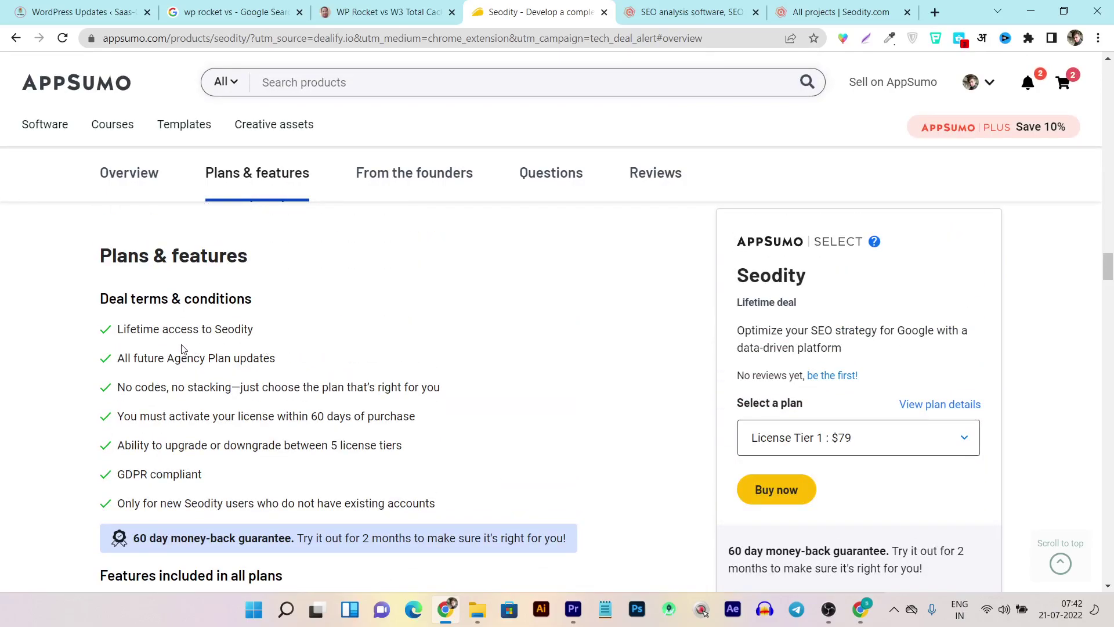
scroll(341, 359, "down", 3)
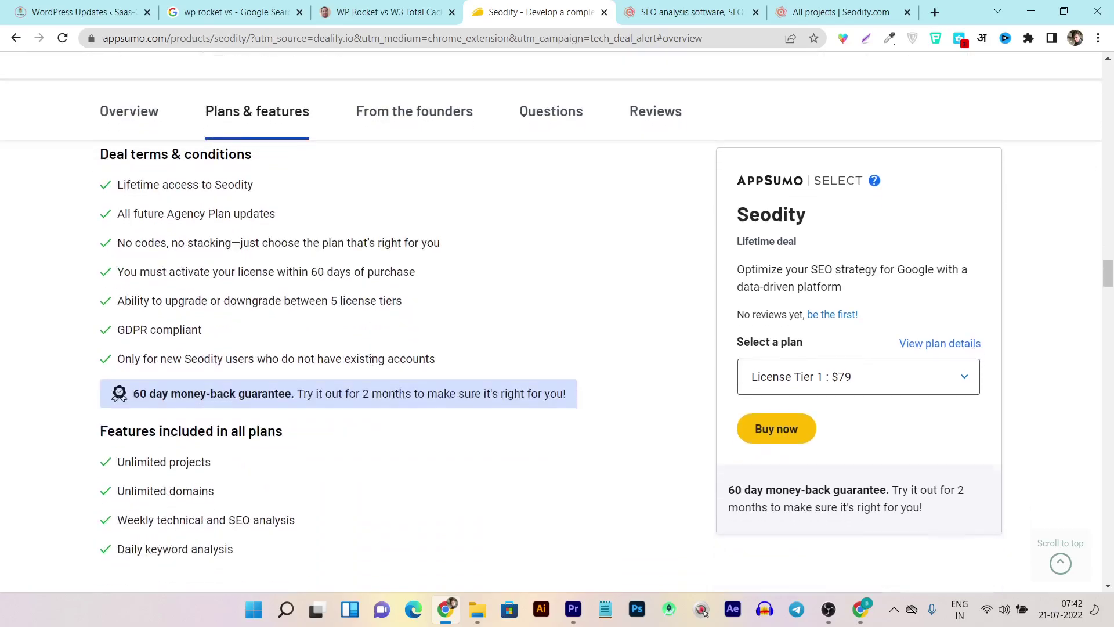
scroll(371, 362, "down", 1)
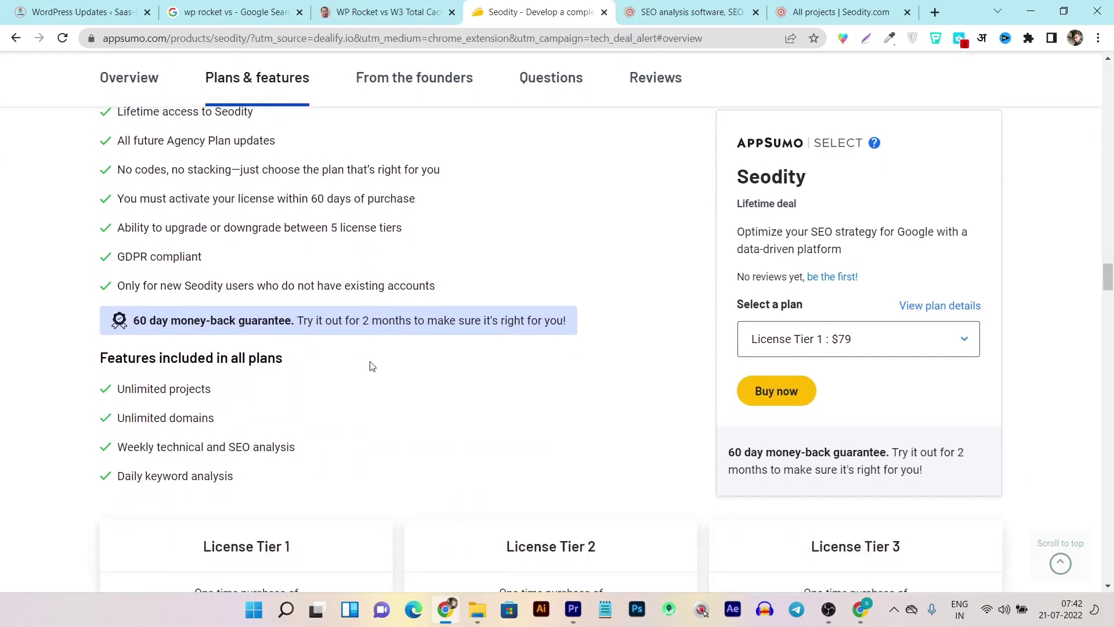
scroll(371, 366, "down", 3)
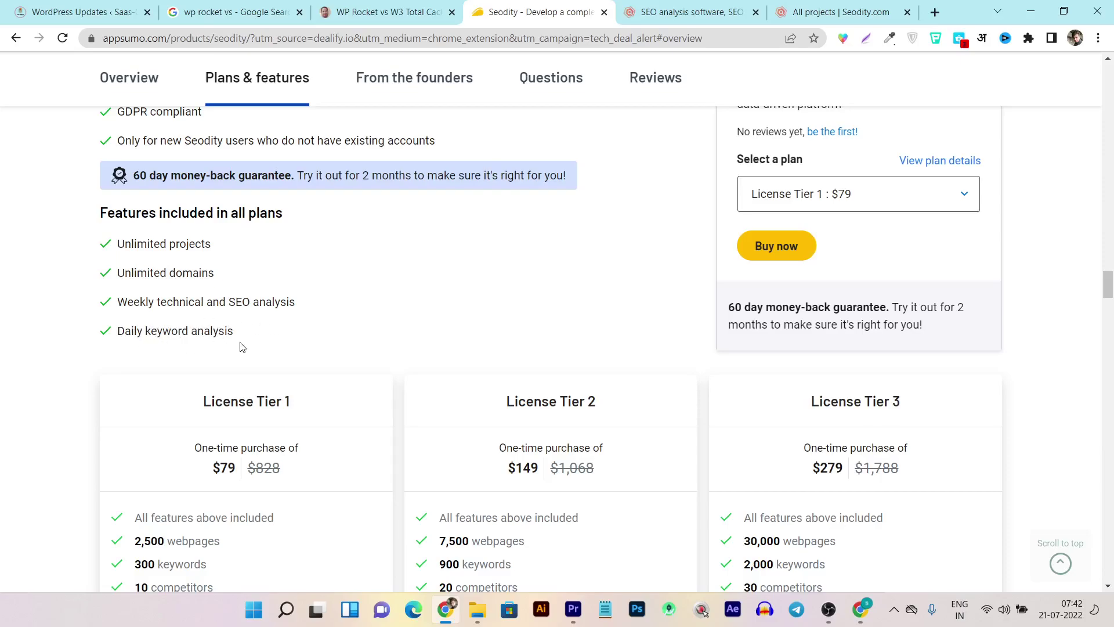
Compare the limits of the license tiers, check which other tiers are offered, and highlight the word "Lighthouse" in License Tier 1.
scroll(250, 347, "down", 3)
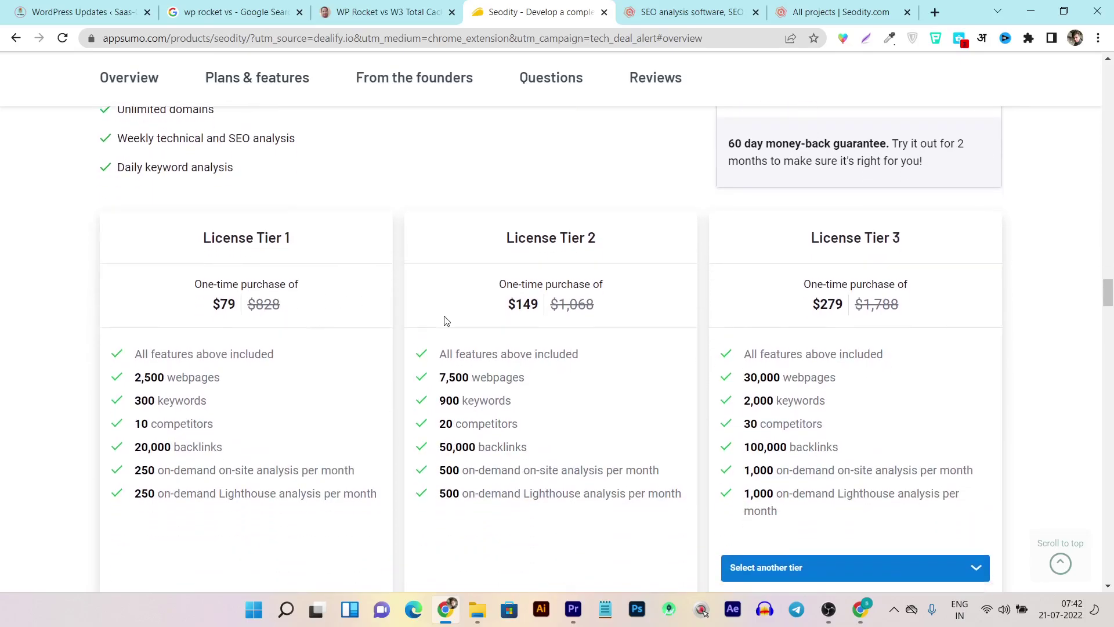
scroll(685, 334, "down", 3)
scroll(691, 334, "up", 1)
scroll(841, 343, "down", 2)
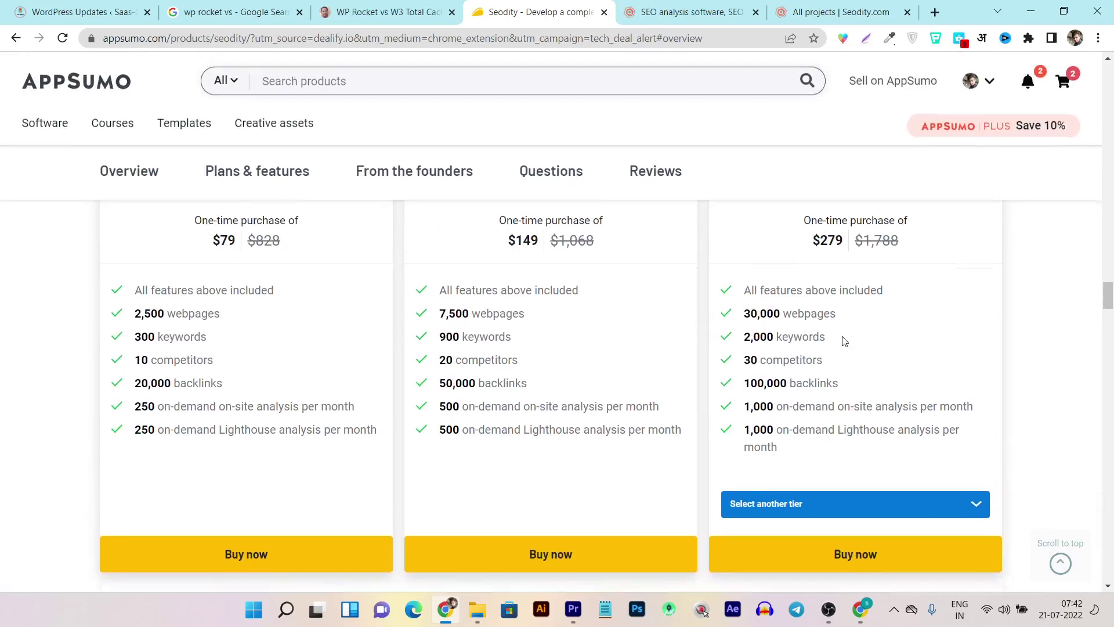
left_click(806, 369)
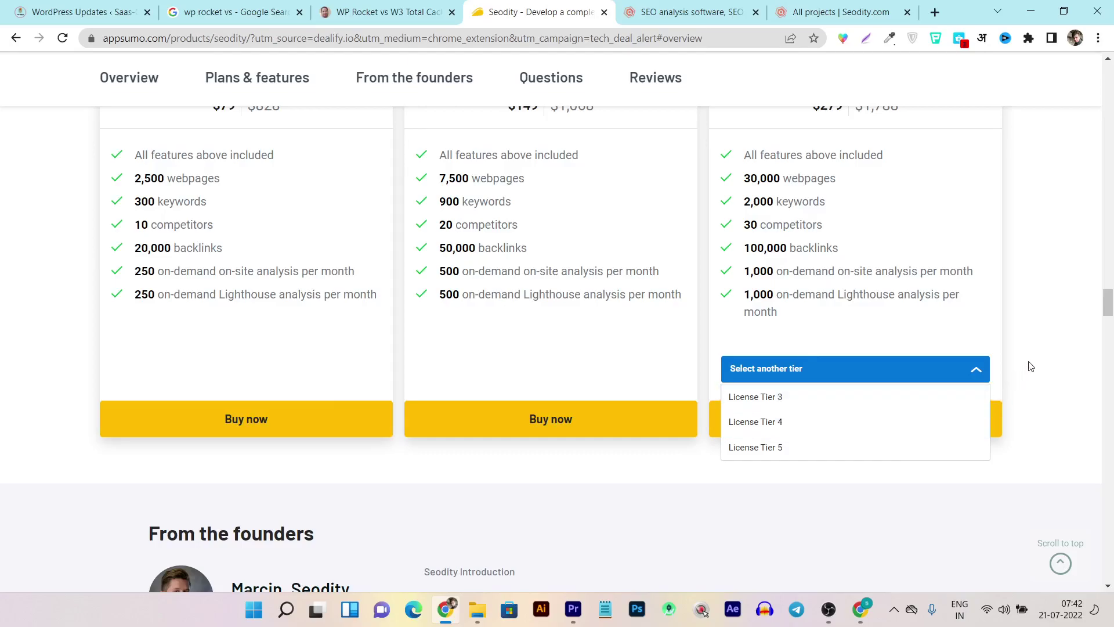
left_click(810, 368)
scroll(506, 363, "up", 1)
scroll(378, 319, "up", 2)
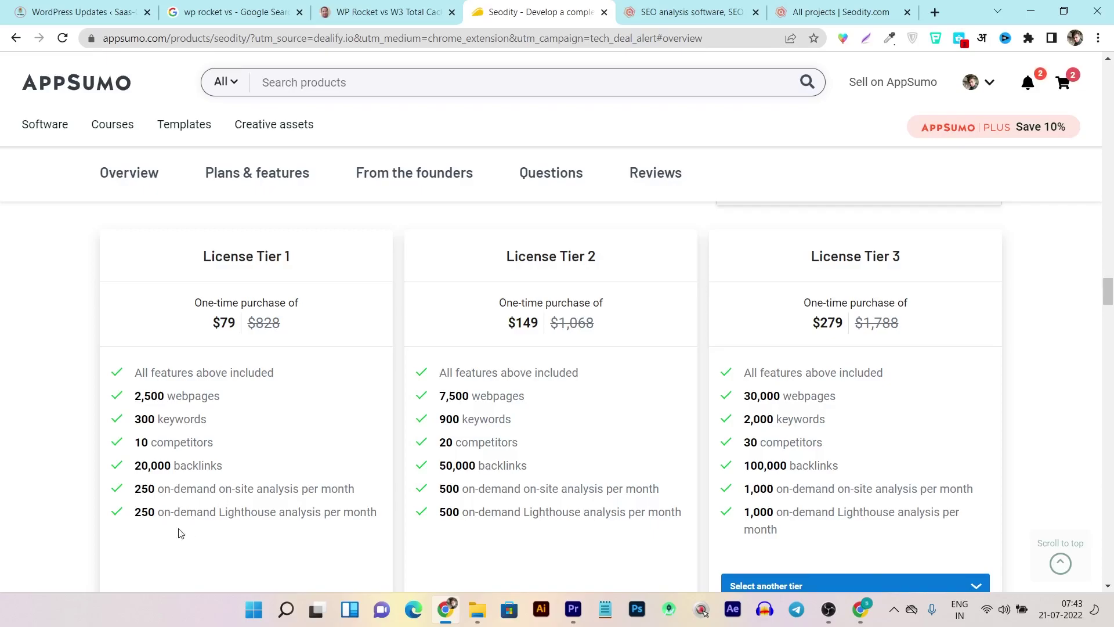
left_click_drag(220, 516, 277, 511)
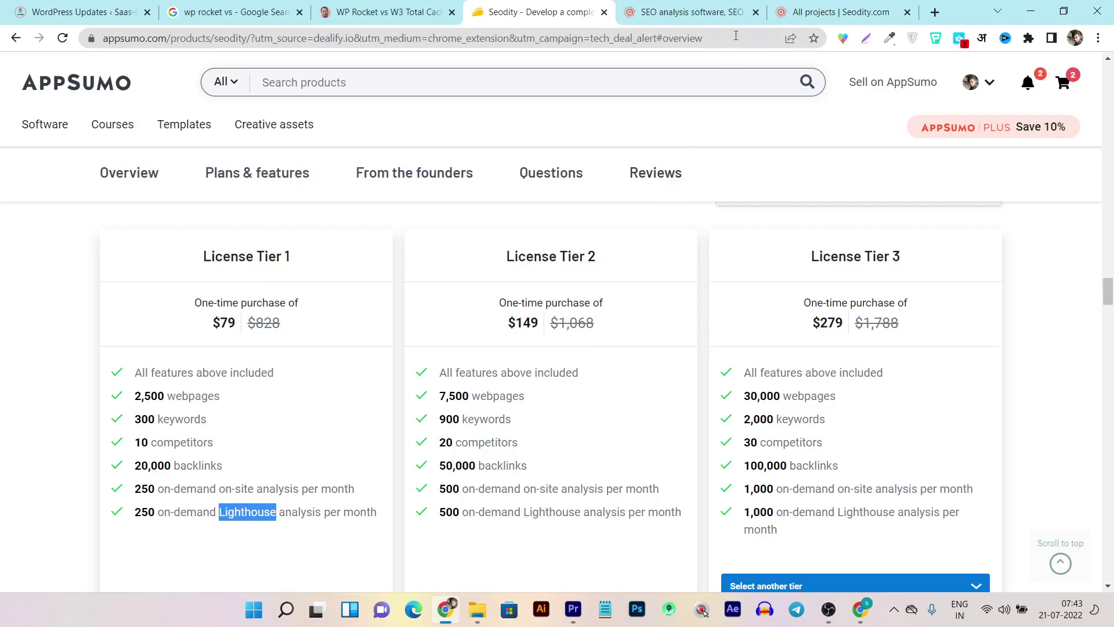
Open the pricing page on seodity.com, examine the Bronze to Agency monthly plans, and return to the AppSumo tiers for comparison.
left_click(696, 10)
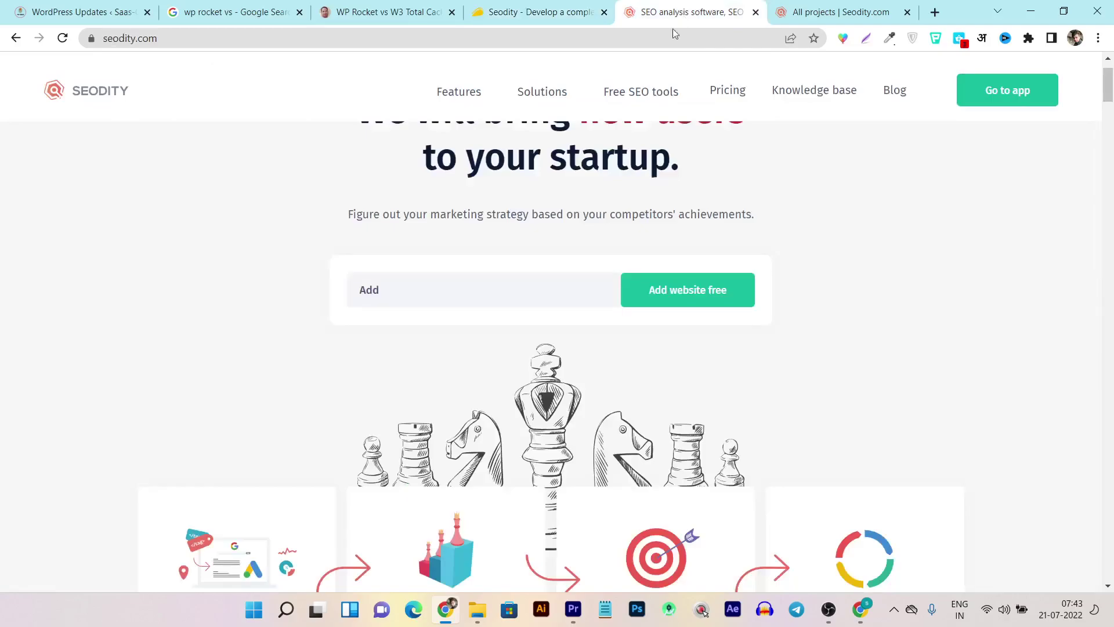
left_click(722, 95)
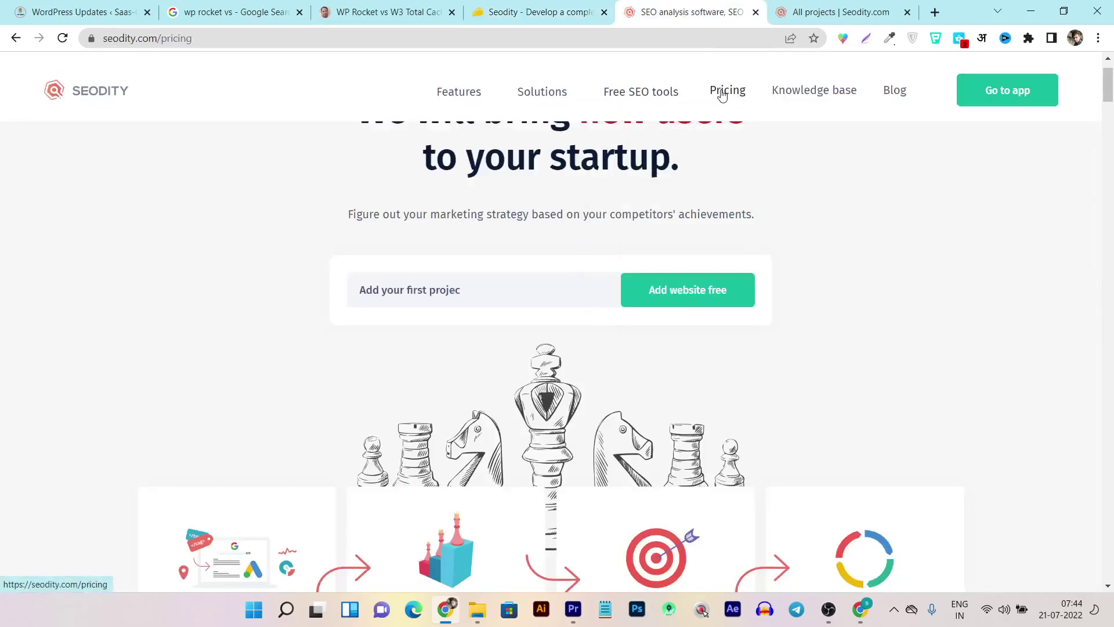
scroll(491, 286, "down", 5)
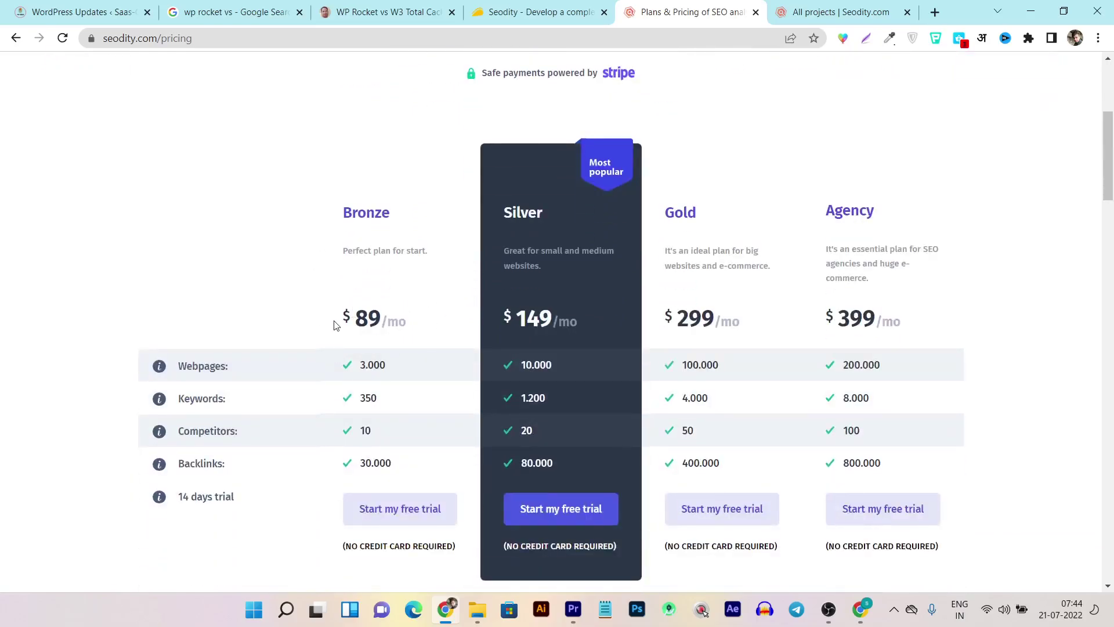
scroll(419, 288, "up", 3)
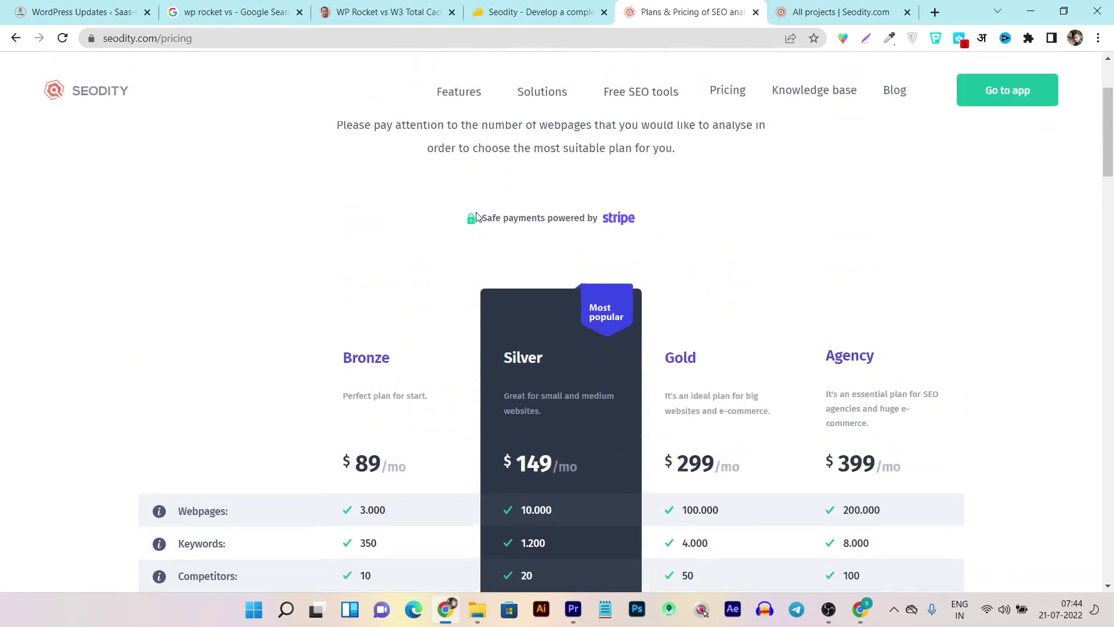
scroll(398, 281, "down", 1)
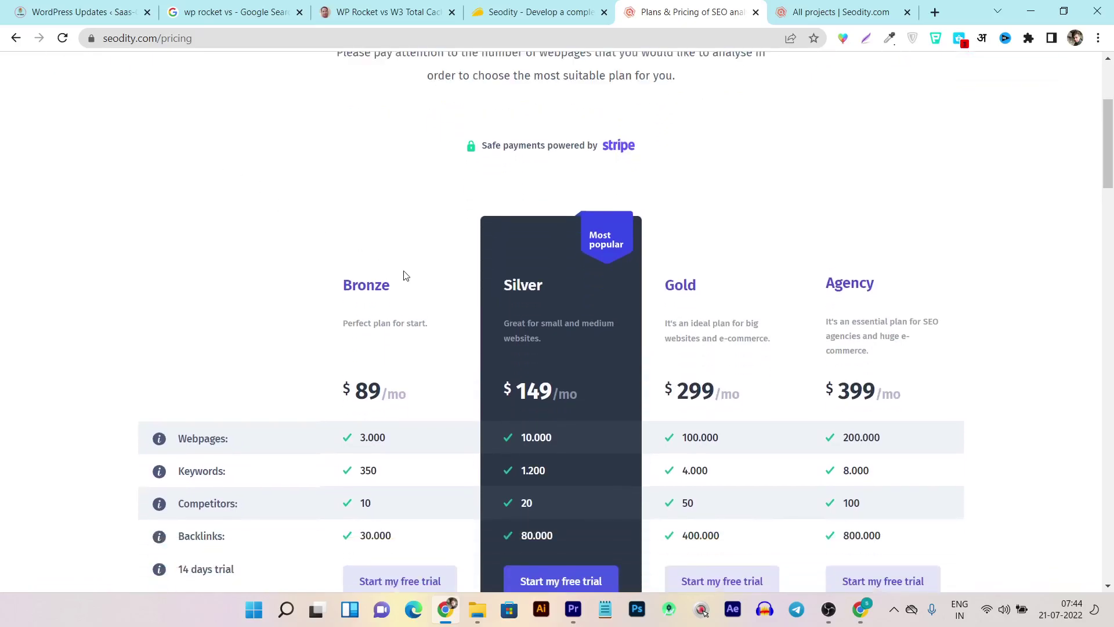
scroll(393, 330, "down", 2)
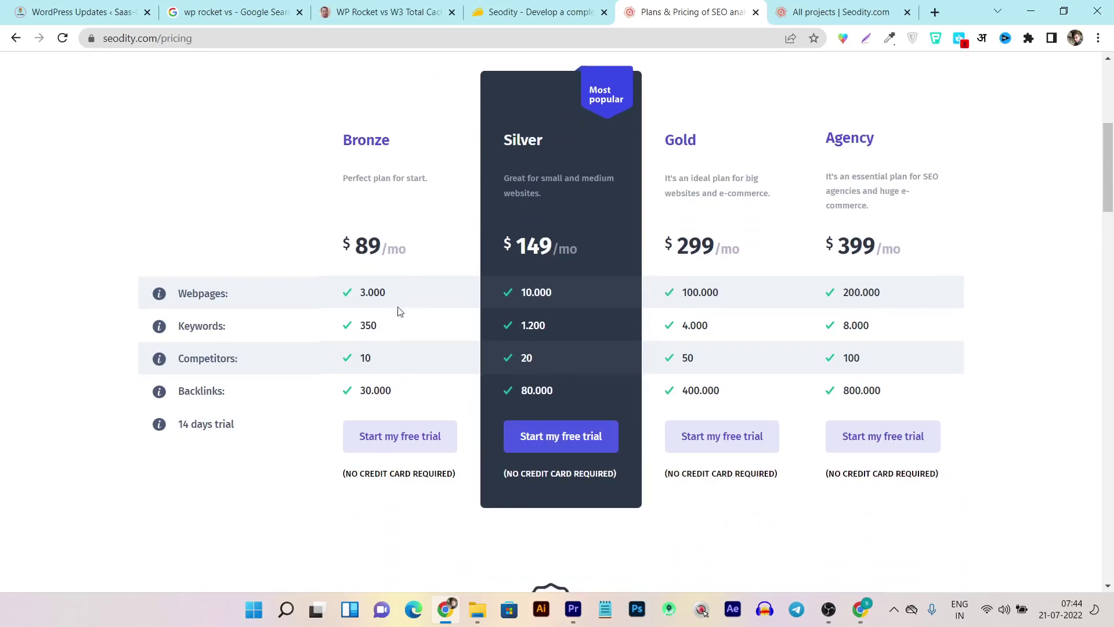
left_click(534, 12)
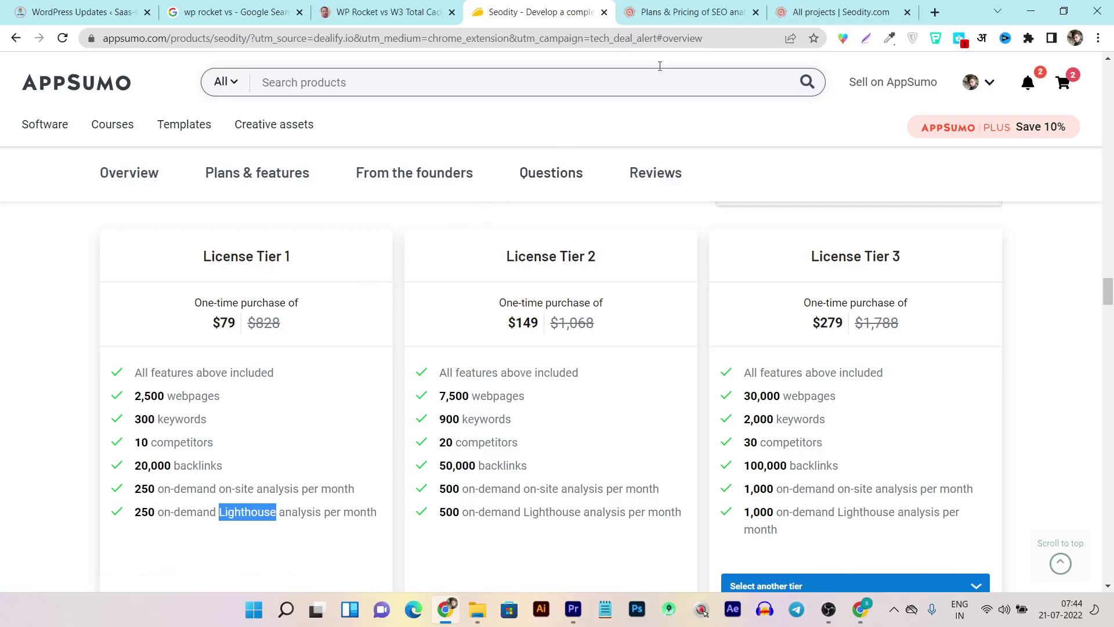
Switch to the Seodity app, view the form for adding a project, and return to the list of all projects.
left_click(841, 12)
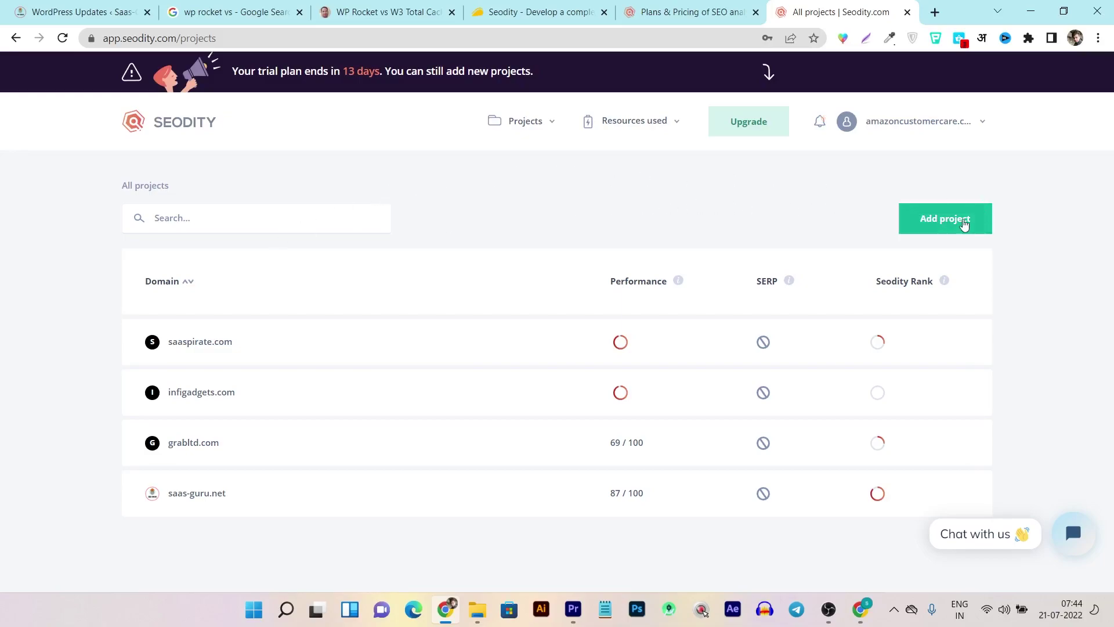
left_click(935, 225)
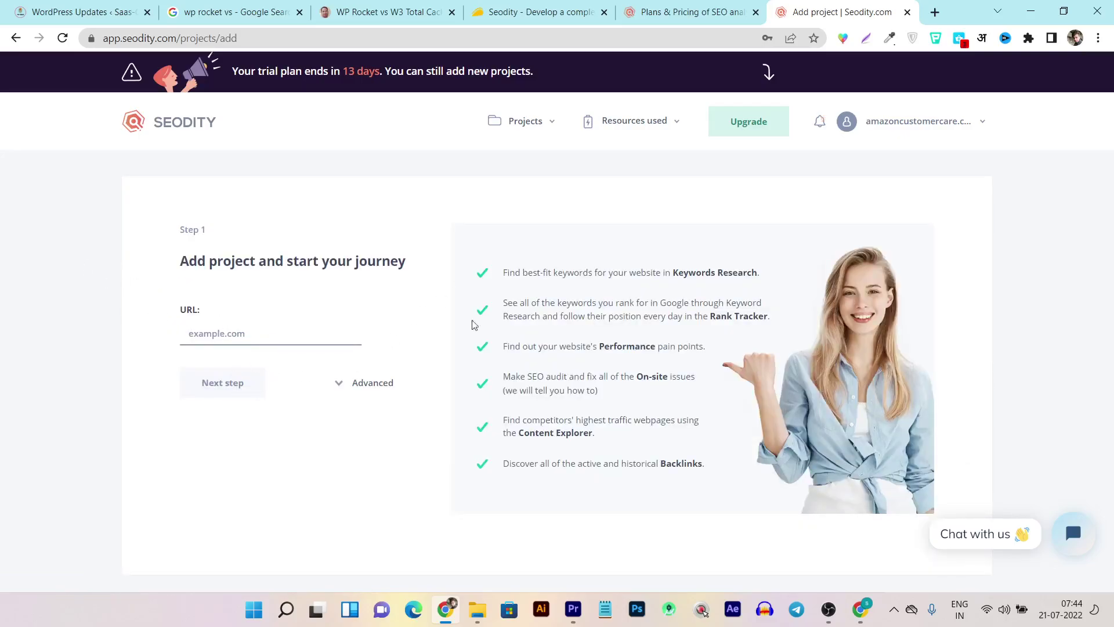
left_click(1050, 266)
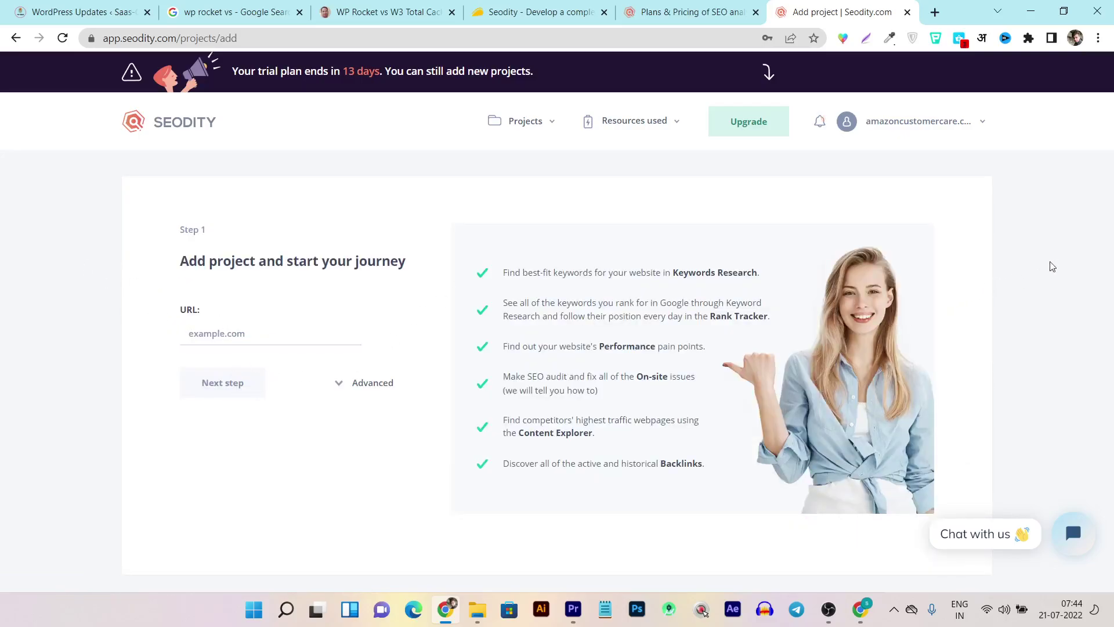
left_click(519, 126)
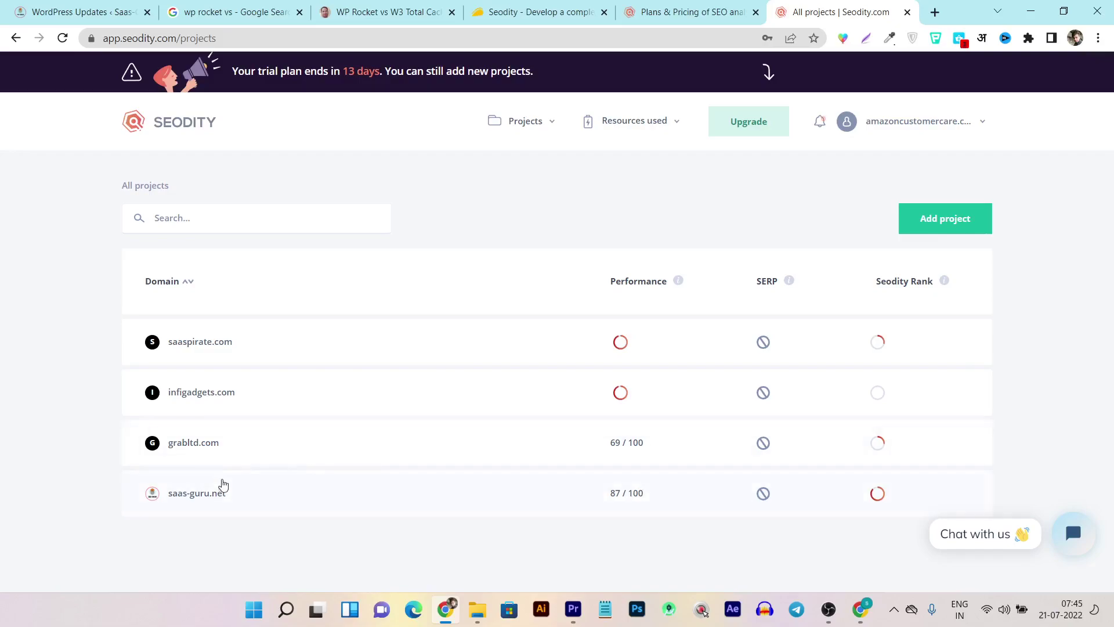
Open the saas-guru.net project and examine the ranking, keyword, traffic and backlink metrics in its domain overview.
left_click(197, 503)
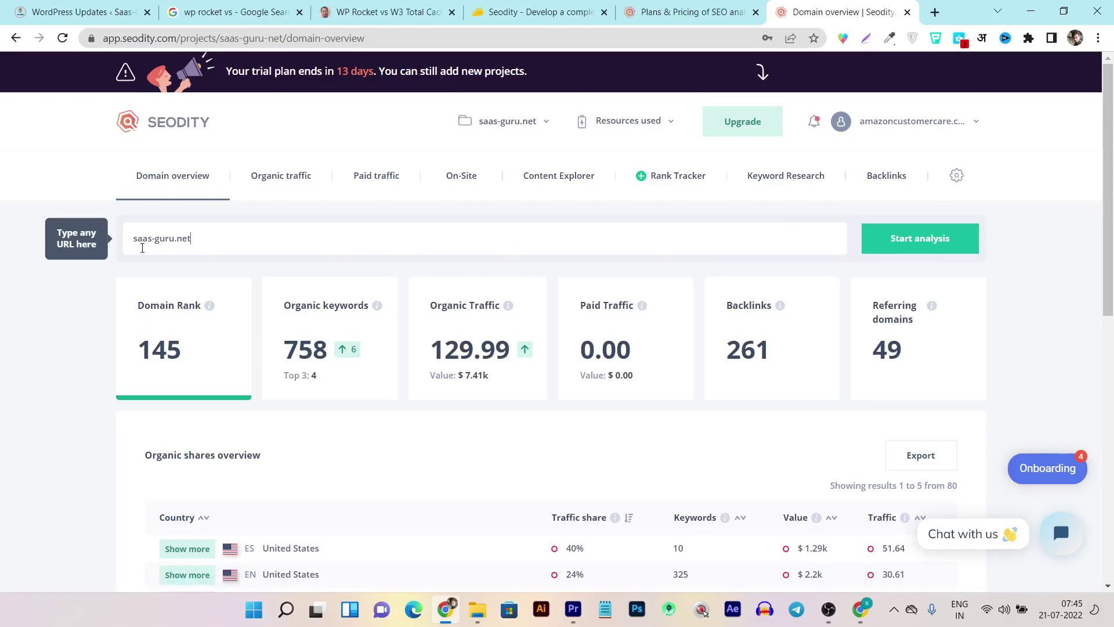
left_click(292, 250)
scroll(272, 383, "down", 1)
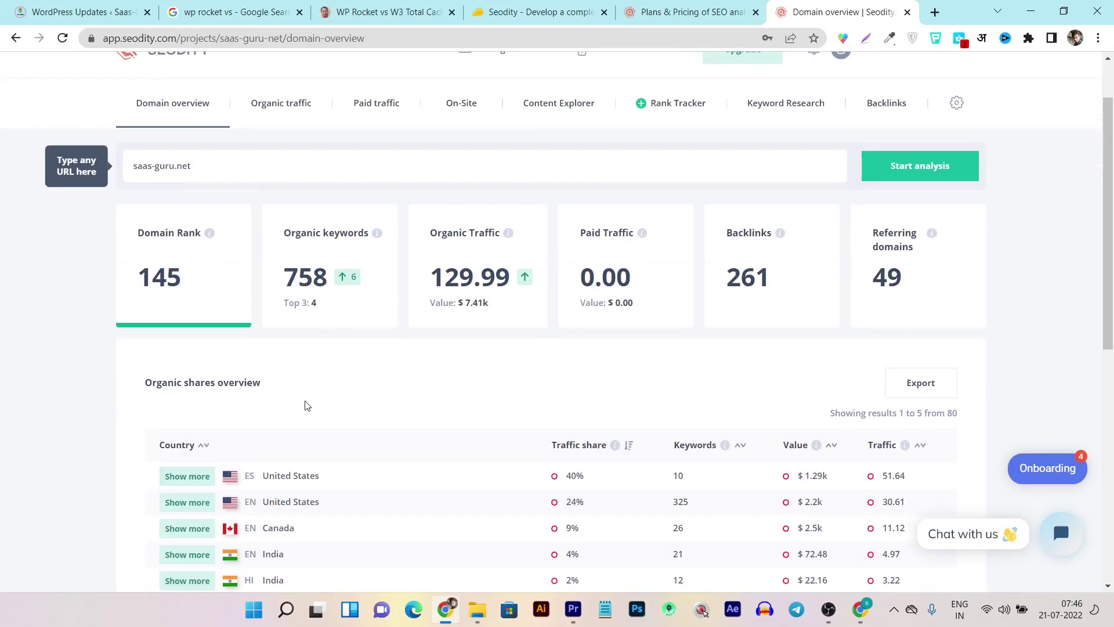
scroll(307, 405, "up", 1)
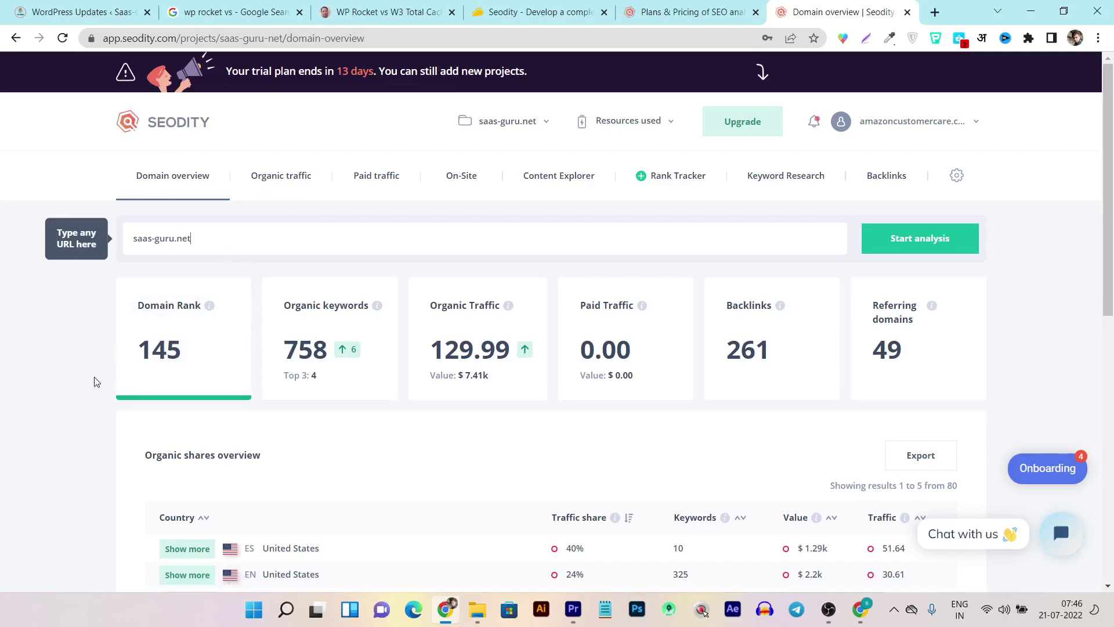
scroll(185, 380, "down", 1)
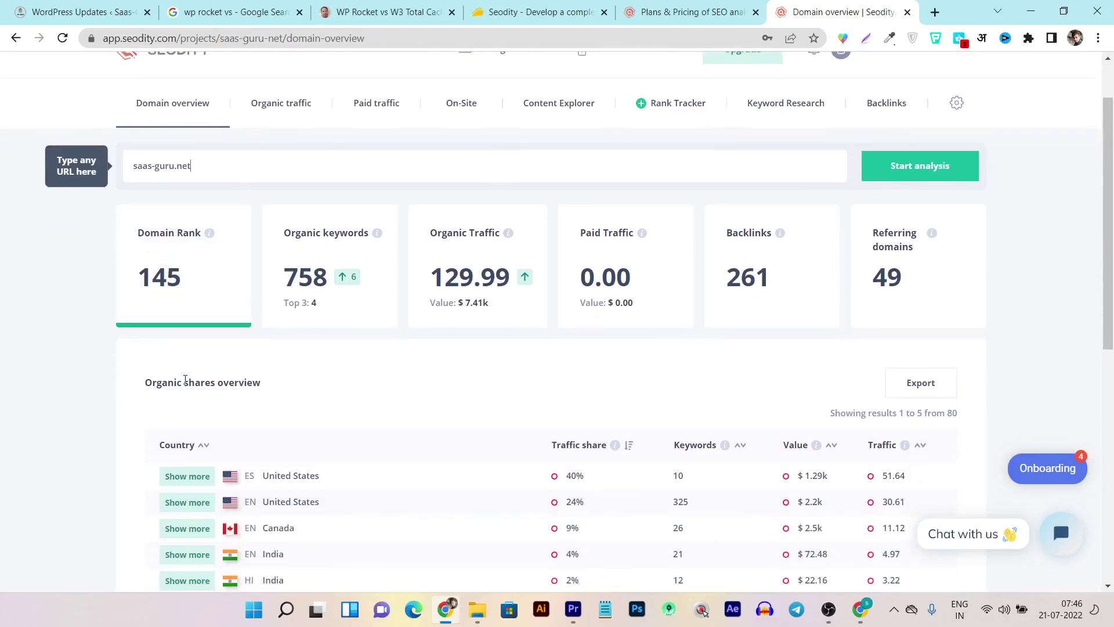
scroll(529, 348, "down", 1)
scroll(375, 398, "up", 4)
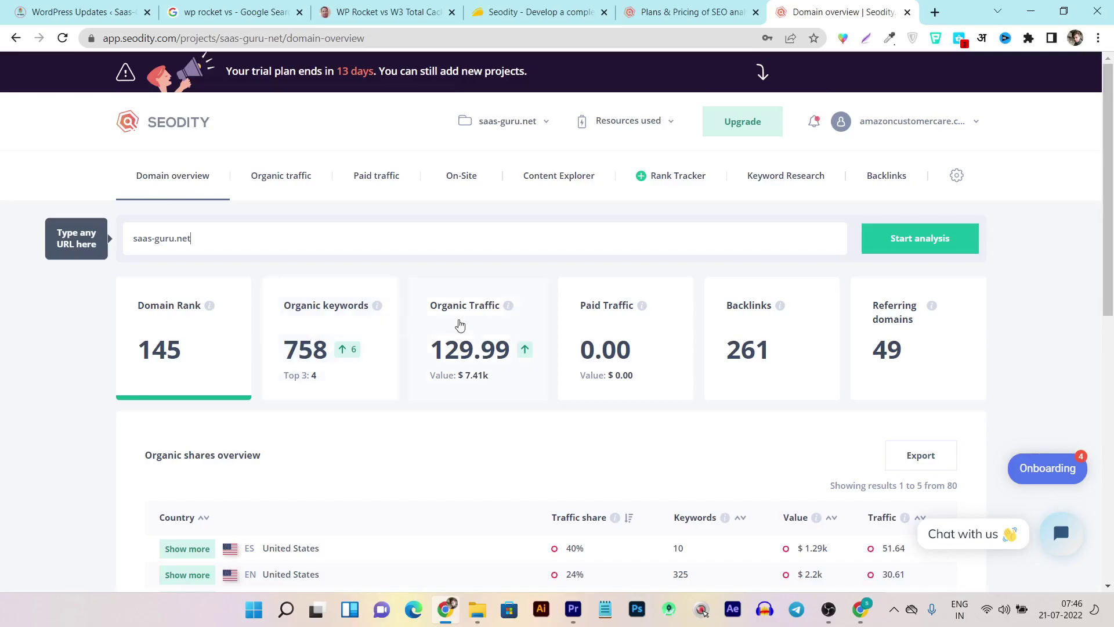
Examine the per-country Organic shares overview and Top keywords tables in the domain overview.
scroll(356, 402, "down", 3)
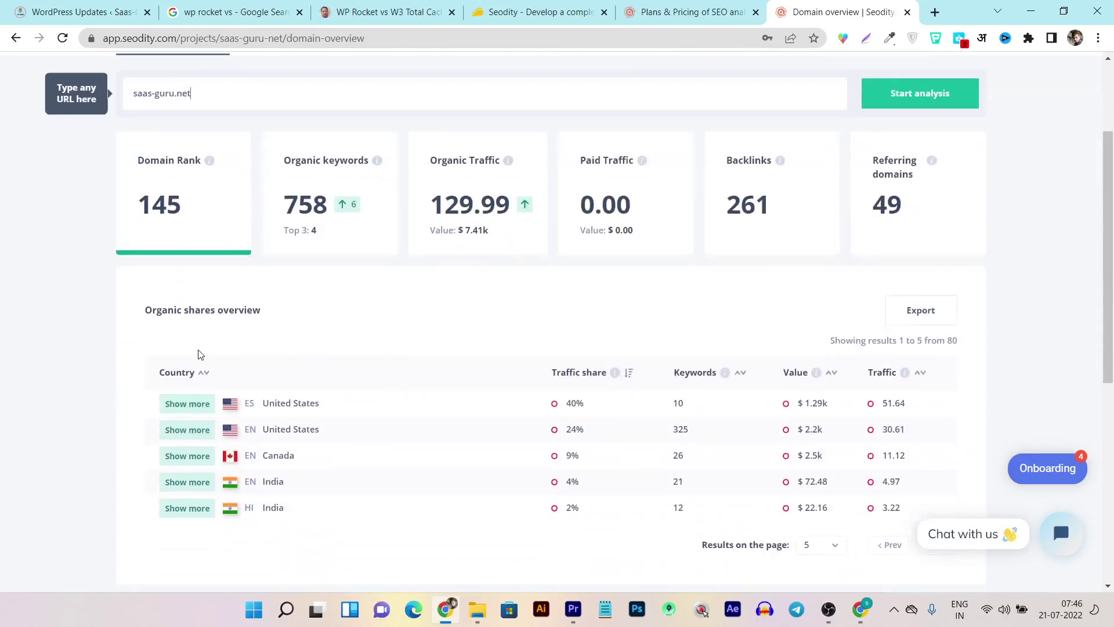
scroll(251, 349, "down", 1)
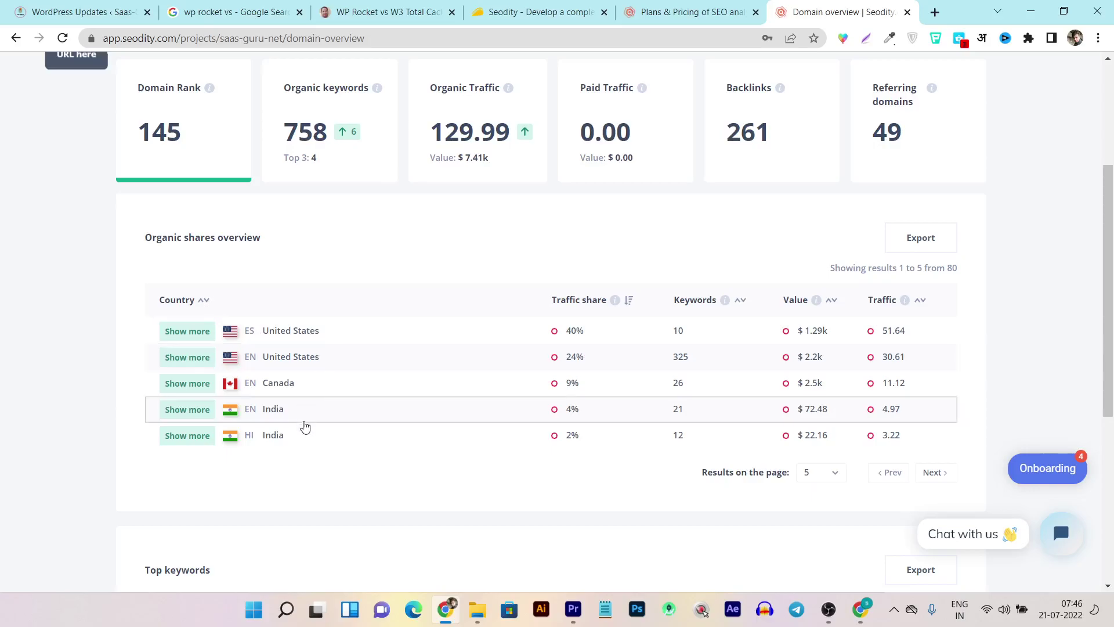
scroll(472, 433, "down", 2)
scroll(230, 435, "down", 2)
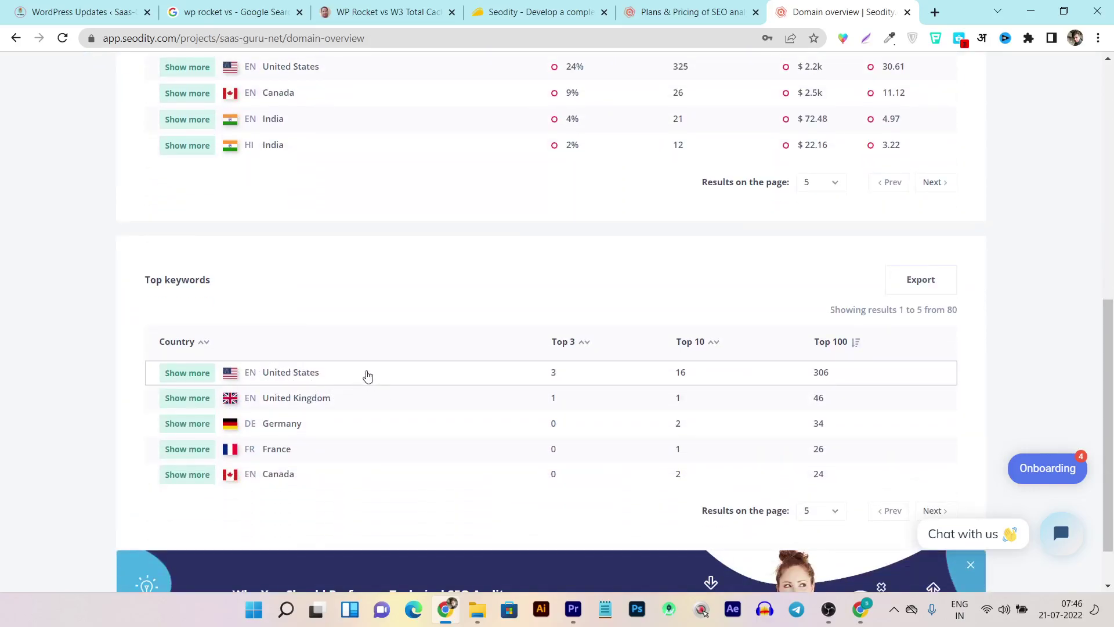
scroll(378, 363, "down", 1)
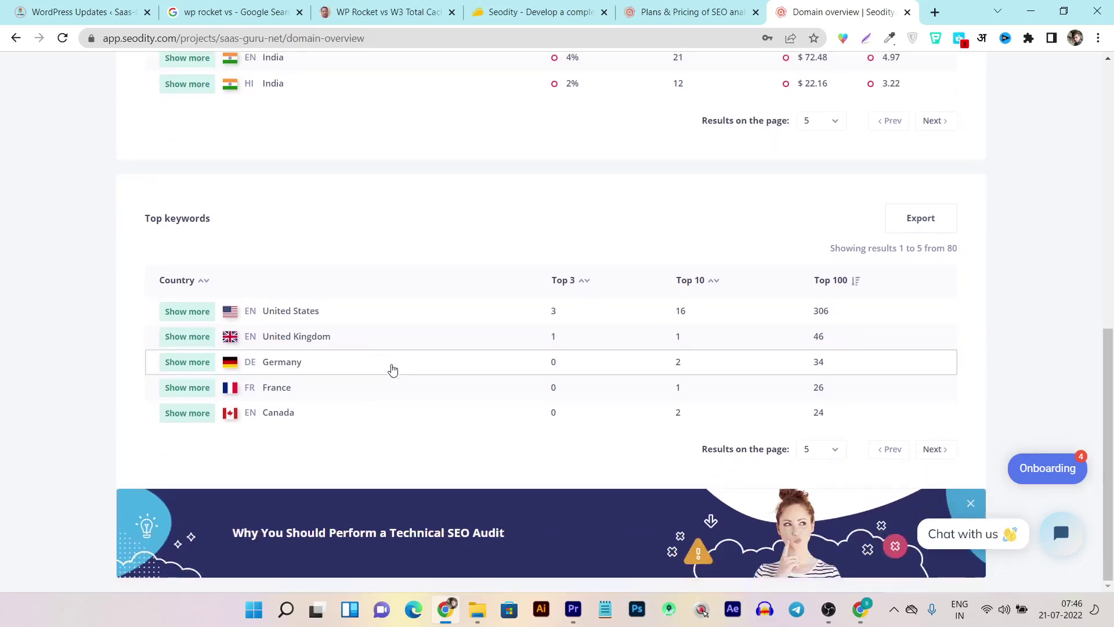
scroll(490, 377, "up", 8)
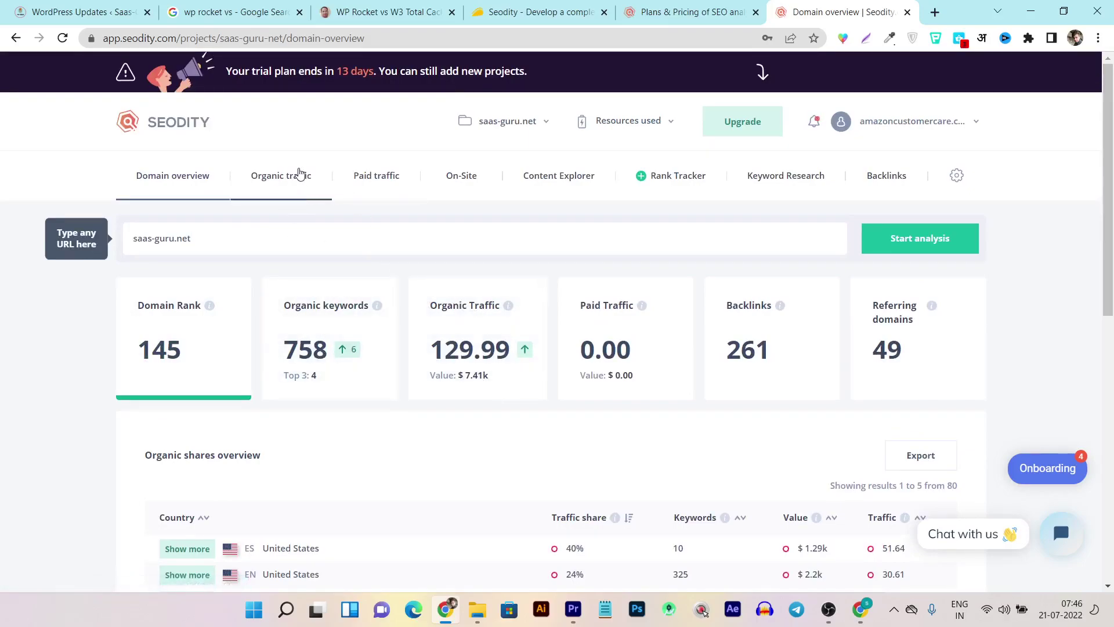
Open the Organic traffic report for saas-guru.net and check which countries and languages it offers.
left_click(462, 319)
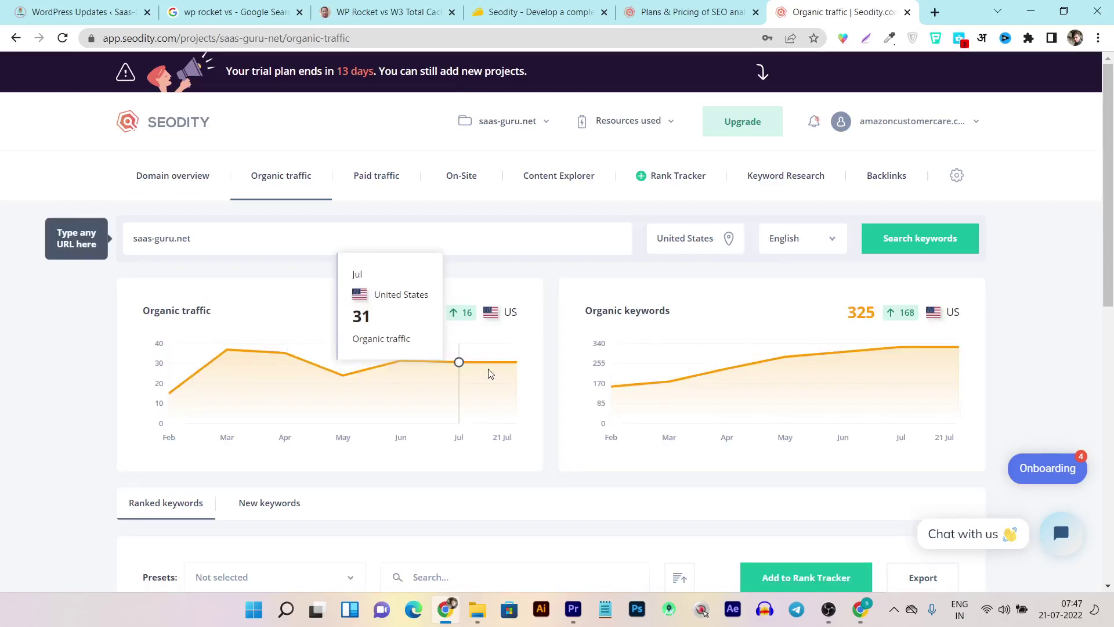
left_click(689, 242)
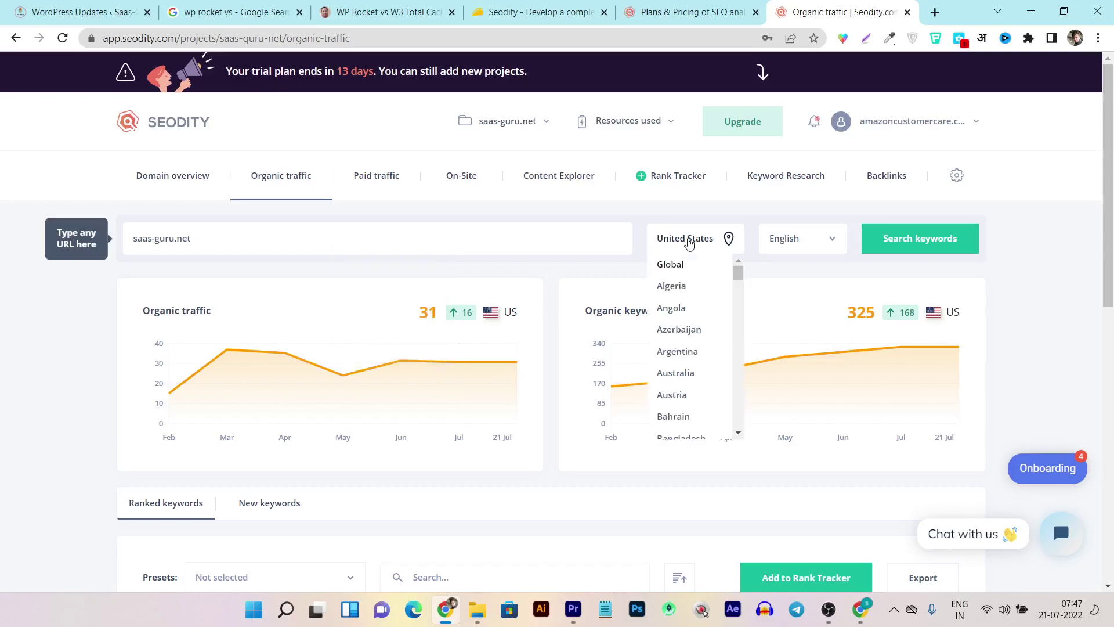
left_click(809, 243)
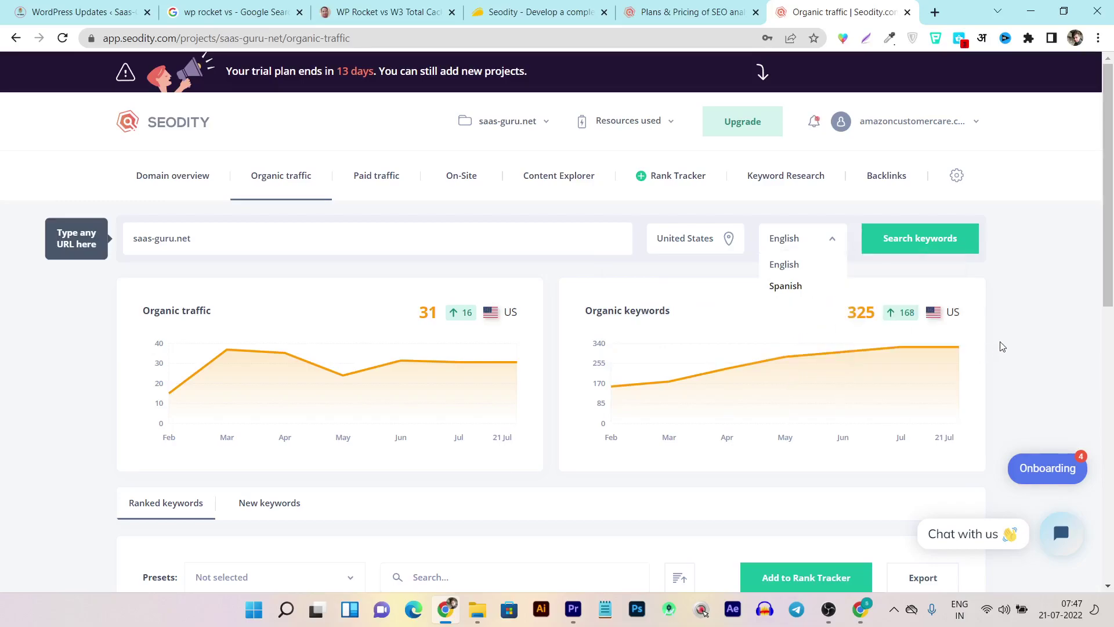
View the keyword suggestions for "frase lifetime deal" from the ranked keywords table, then close them.
scroll(1002, 346, "down", 4)
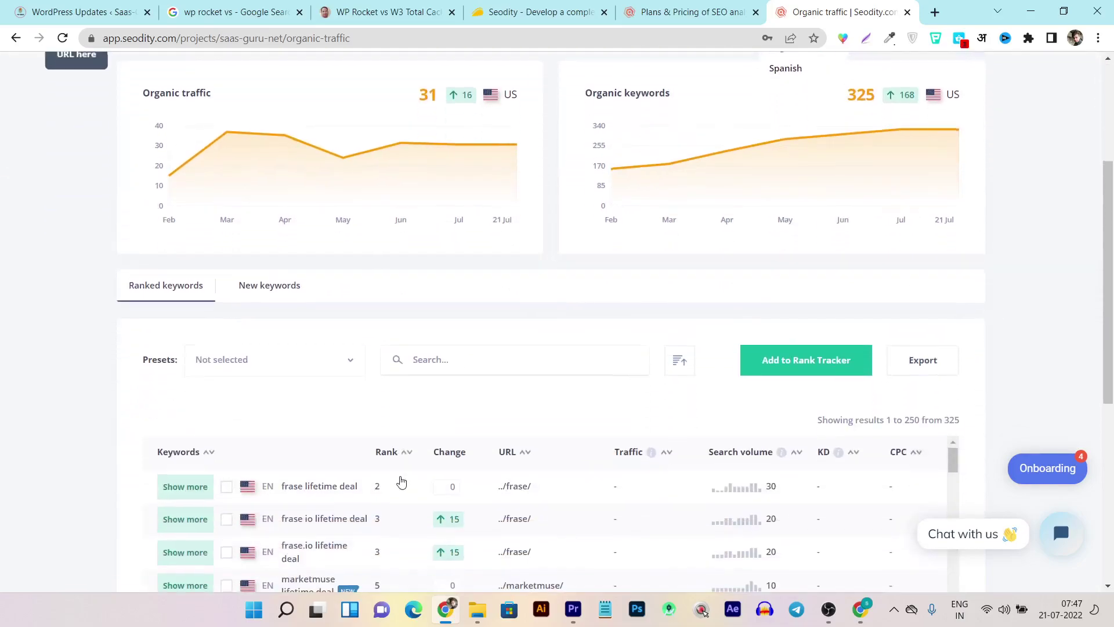
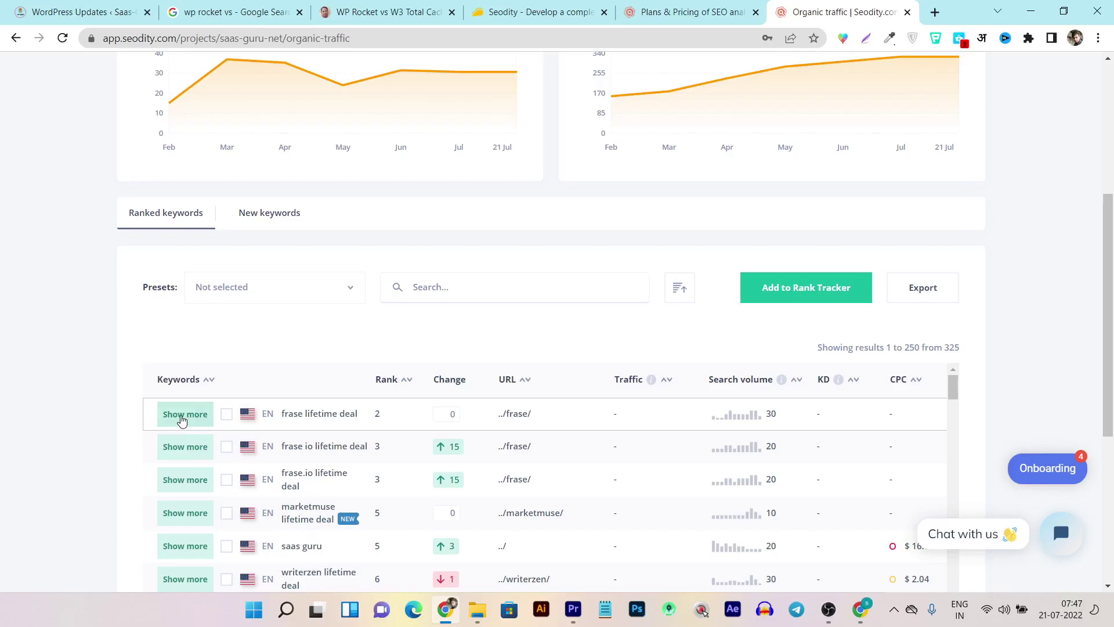
left_click(181, 415)
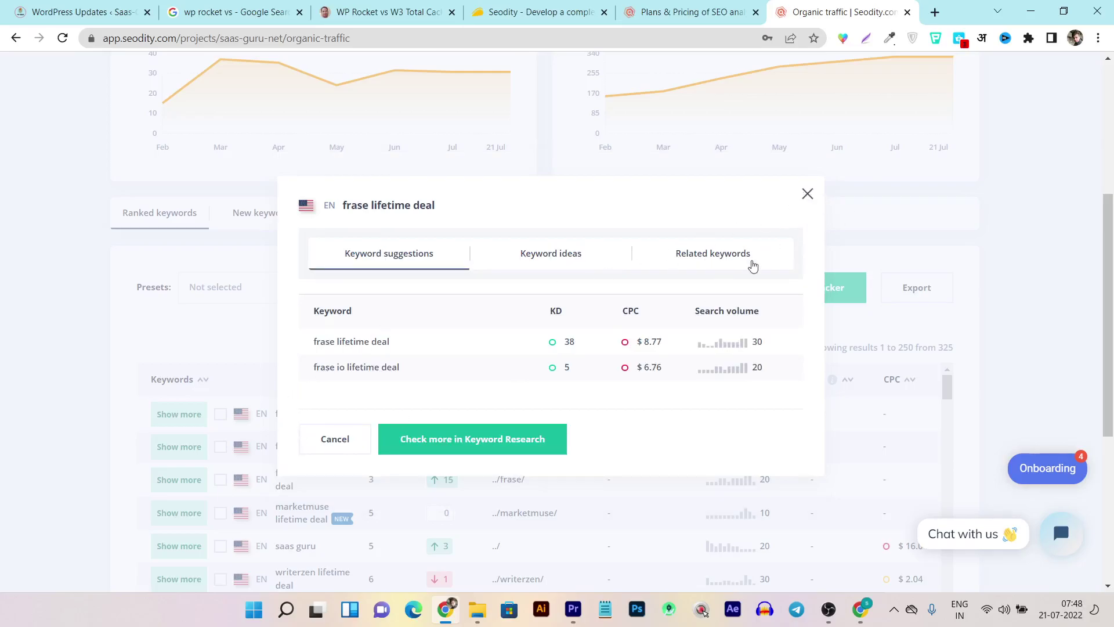
left_click(808, 194)
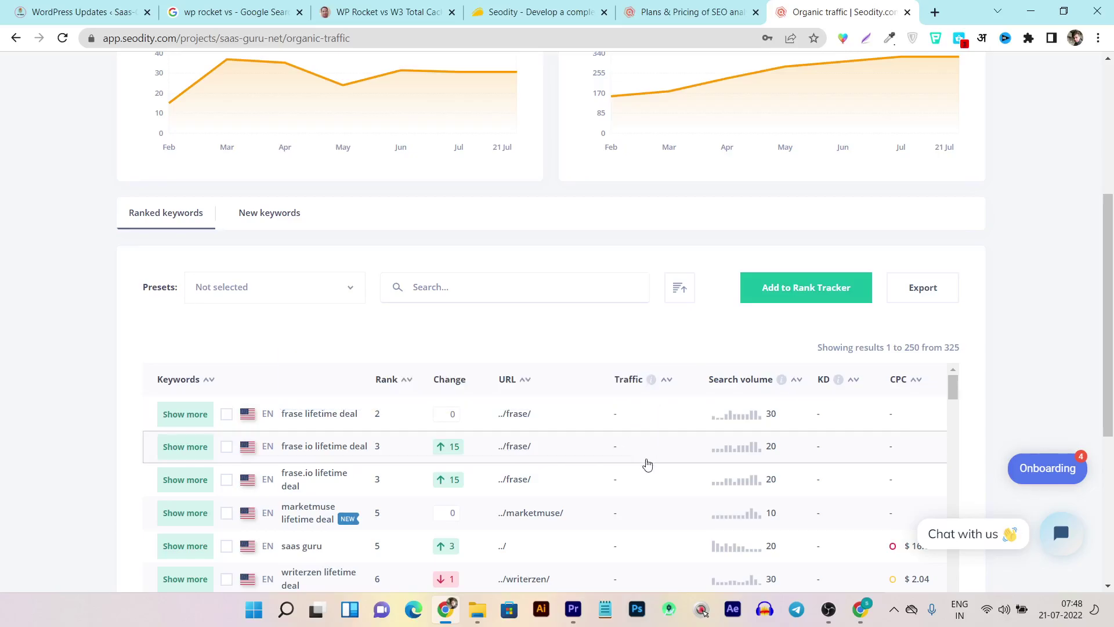
Examine the ranked keywords' Traffic and Search volume columns, and read the explanation of the traffic estimate.
scroll(644, 467, "down", 2)
scroll(644, 467, "up", 2)
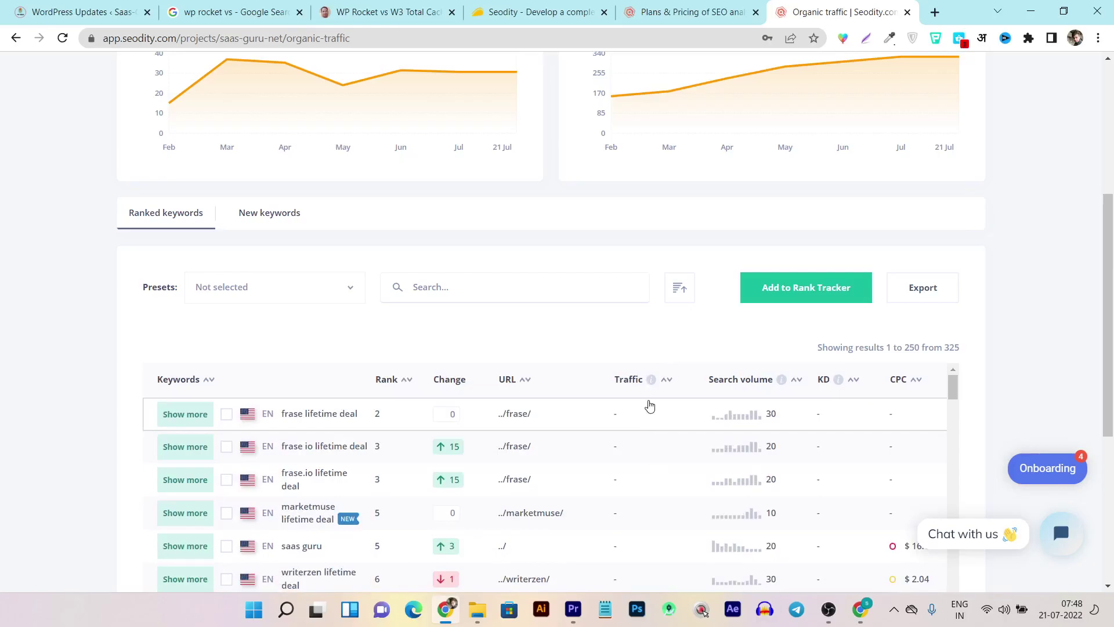
mouse_move(649, 386)
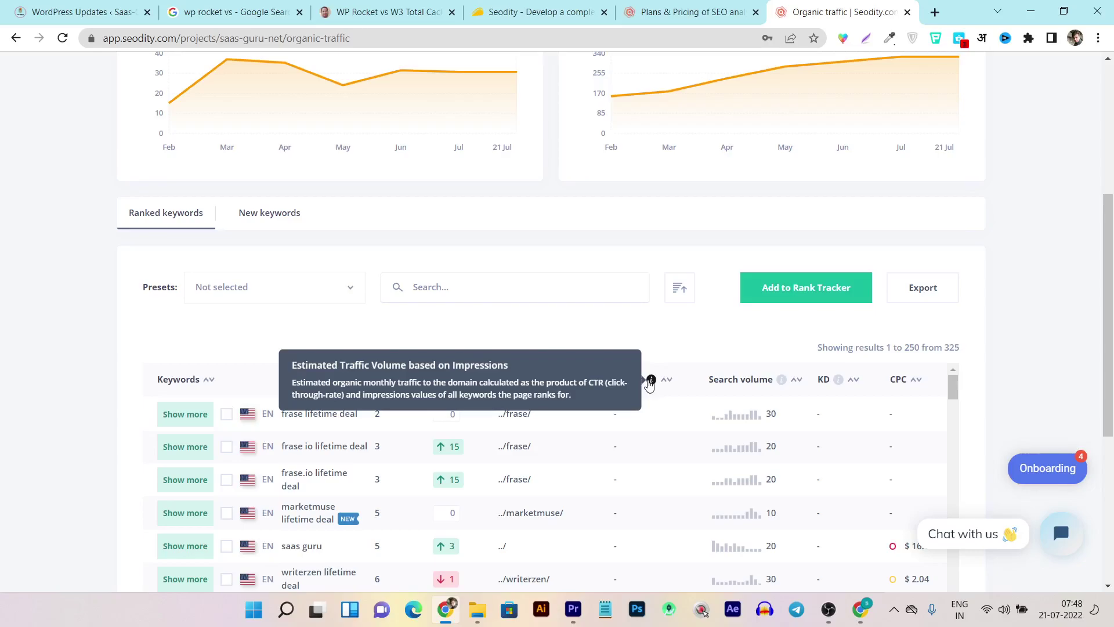
scroll(646, 447, "down", 3)
scroll(644, 485, "up", 3)
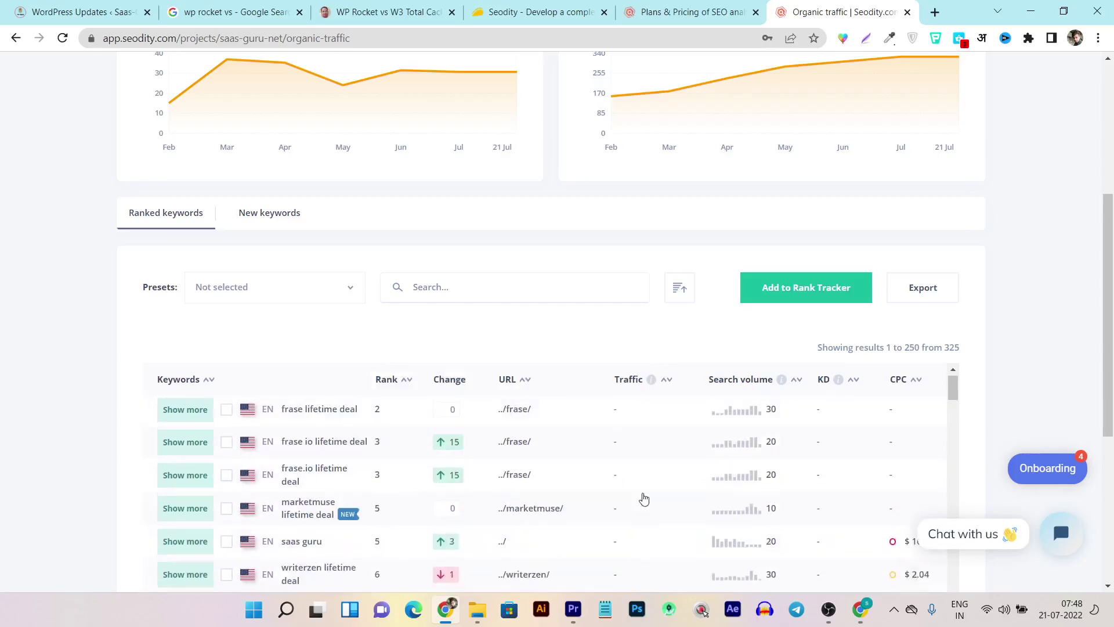
scroll(641, 441, "up", 1)
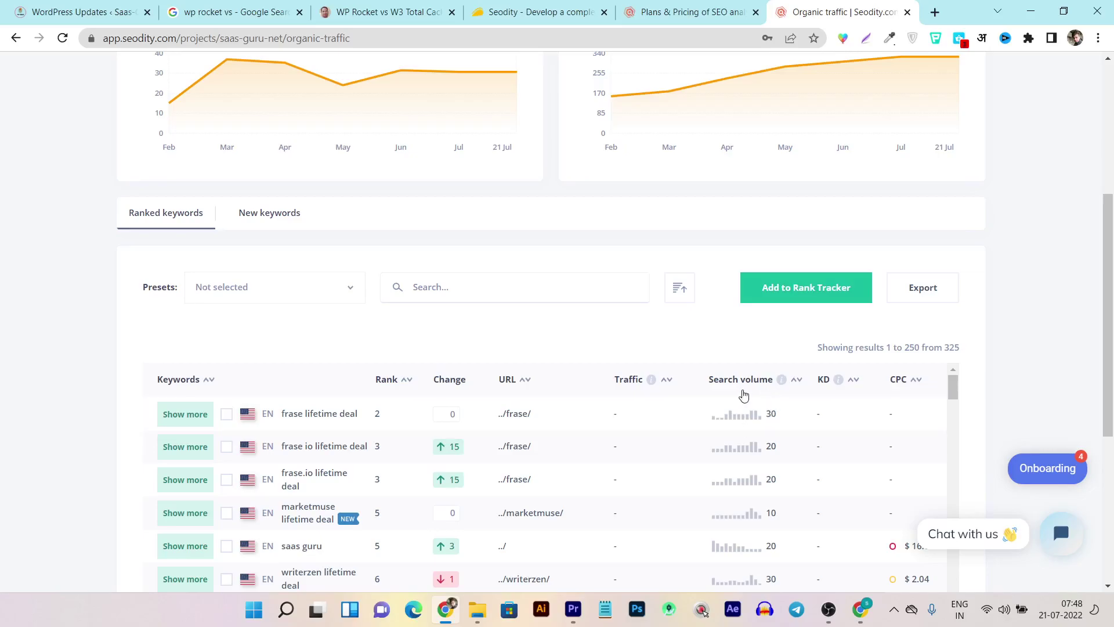
scroll(837, 399, "down", 1)
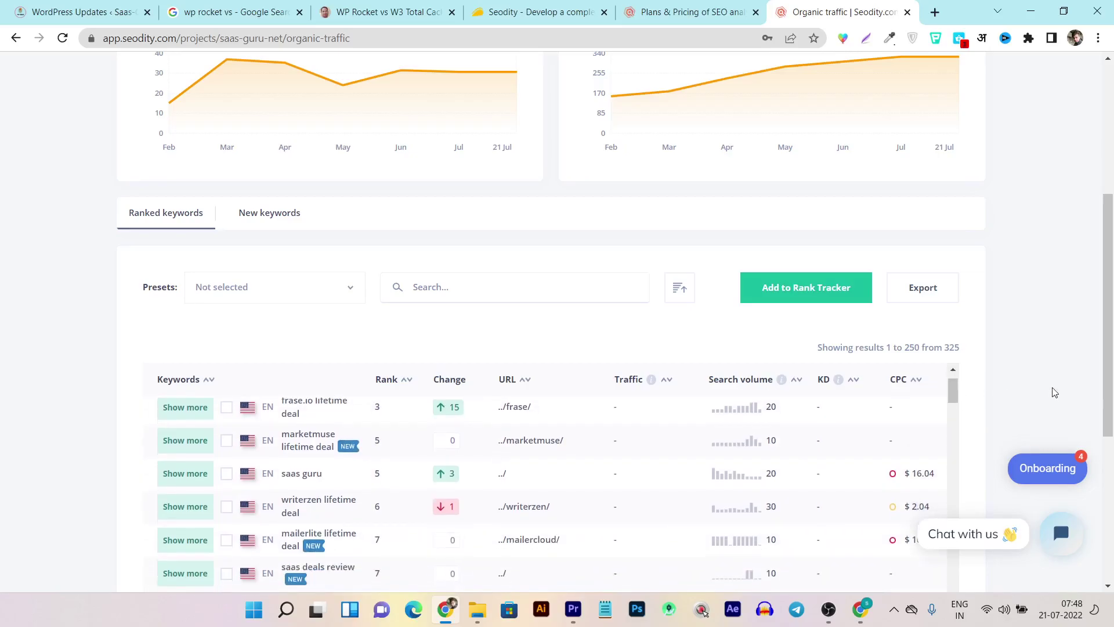
Examine the KD and CPC columns across the ranked keywords of the Organic traffic report.
scroll(819, 453, "down", 7)
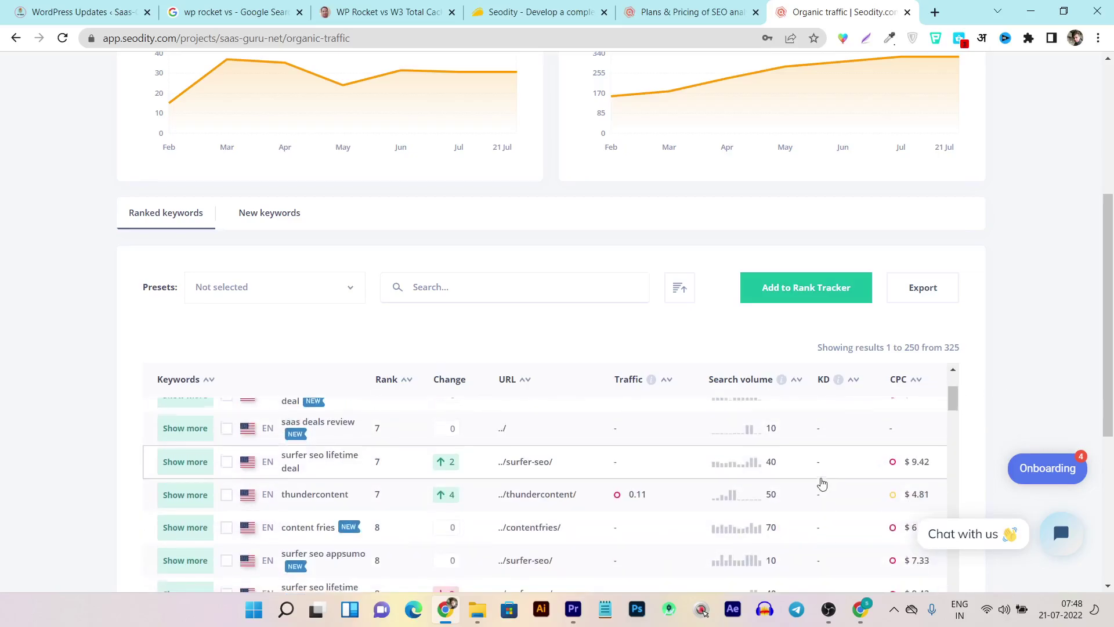
scroll(824, 502, "up", 8)
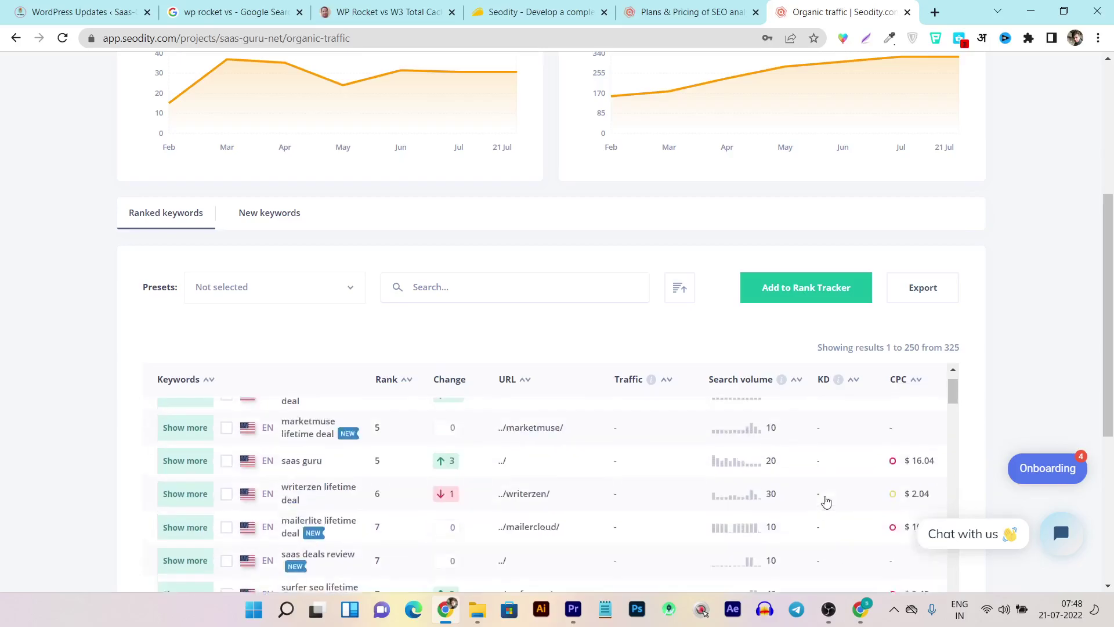
scroll(824, 496, "up", 2)
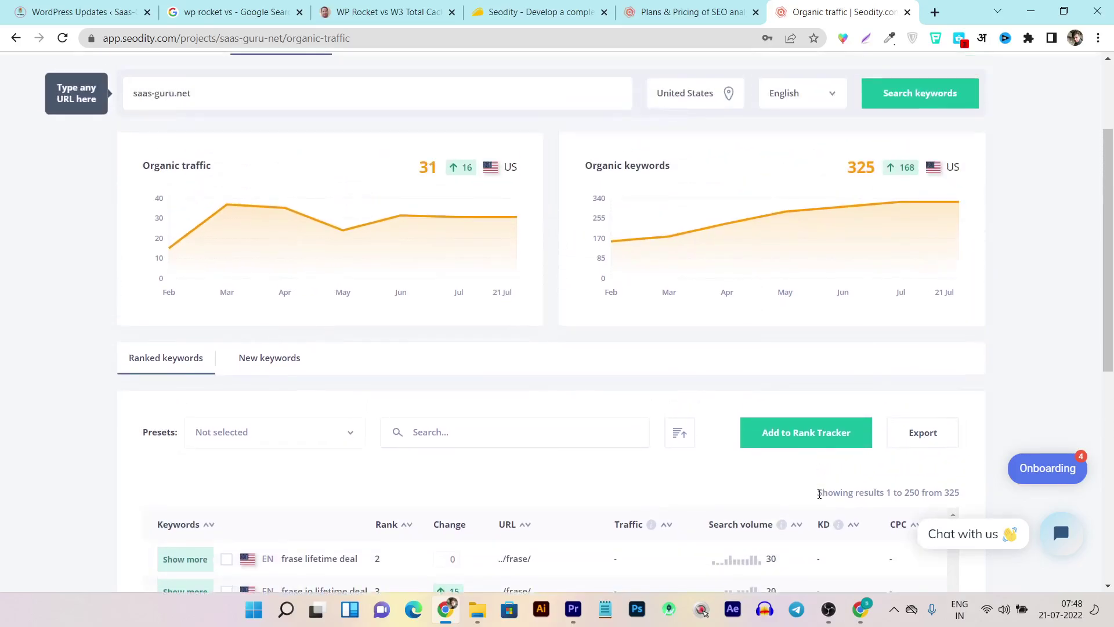
scroll(789, 447, "down", 2)
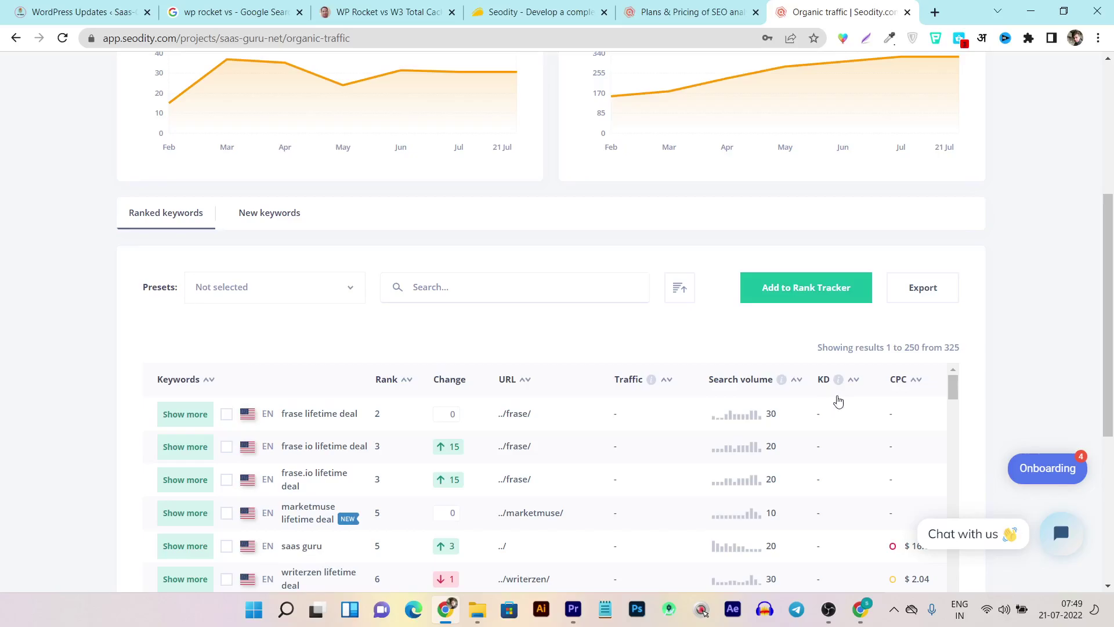
scroll(905, 390, "down", 1)
scroll(907, 412, "down", 5)
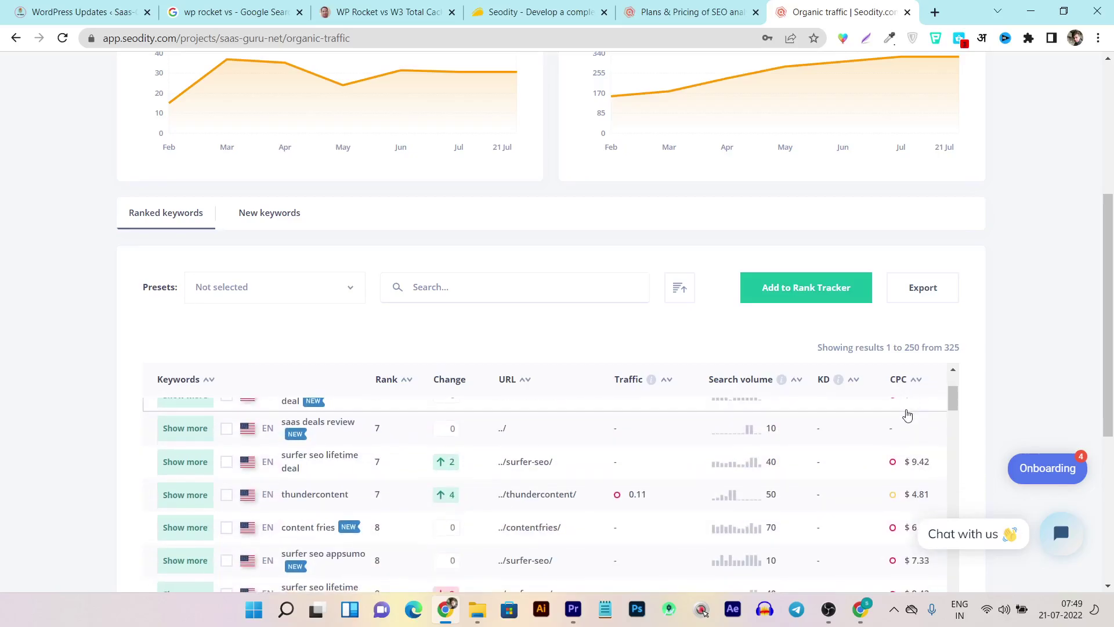
scroll(622, 445, "up", 5)
scroll(621, 446, "up", 6)
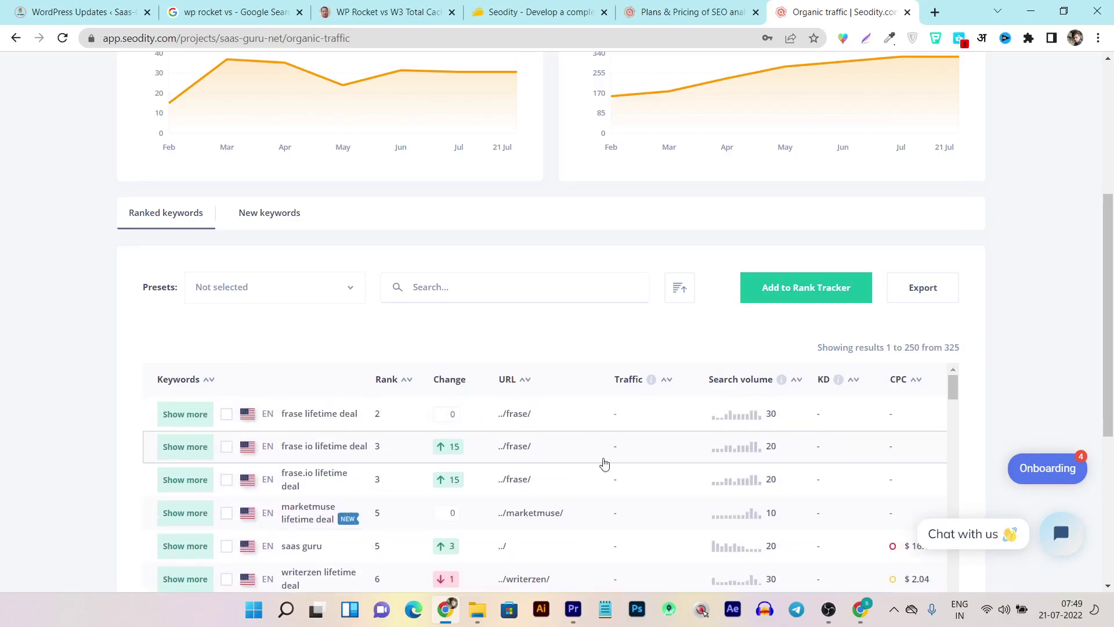
scroll(960, 387, "down", 2)
scroll(960, 387, "down", 1)
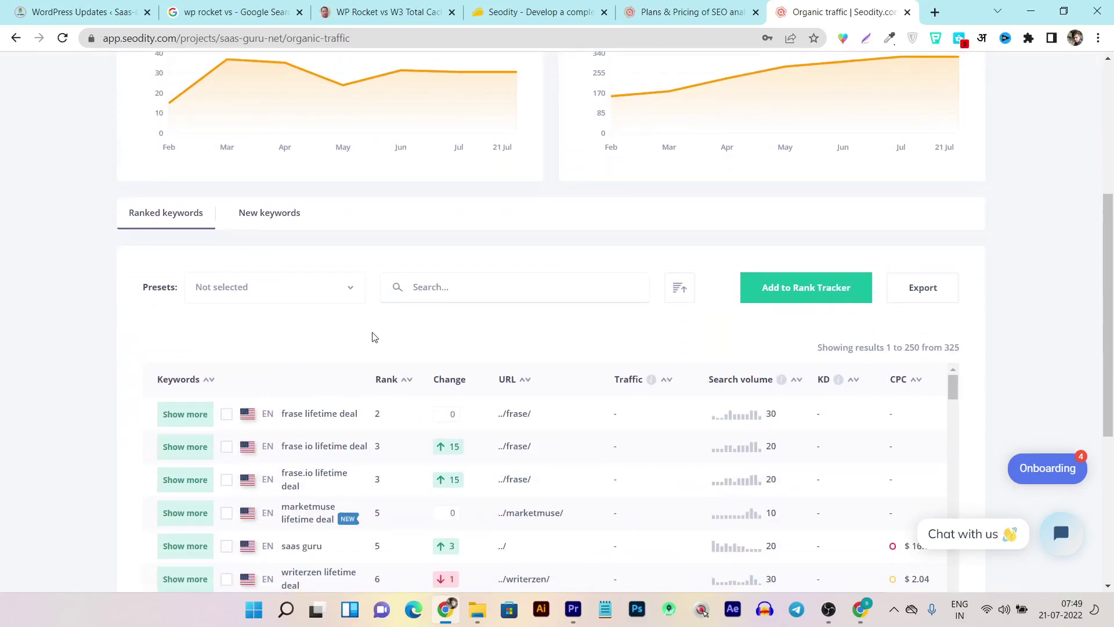
scroll(374, 336, "up", 3)
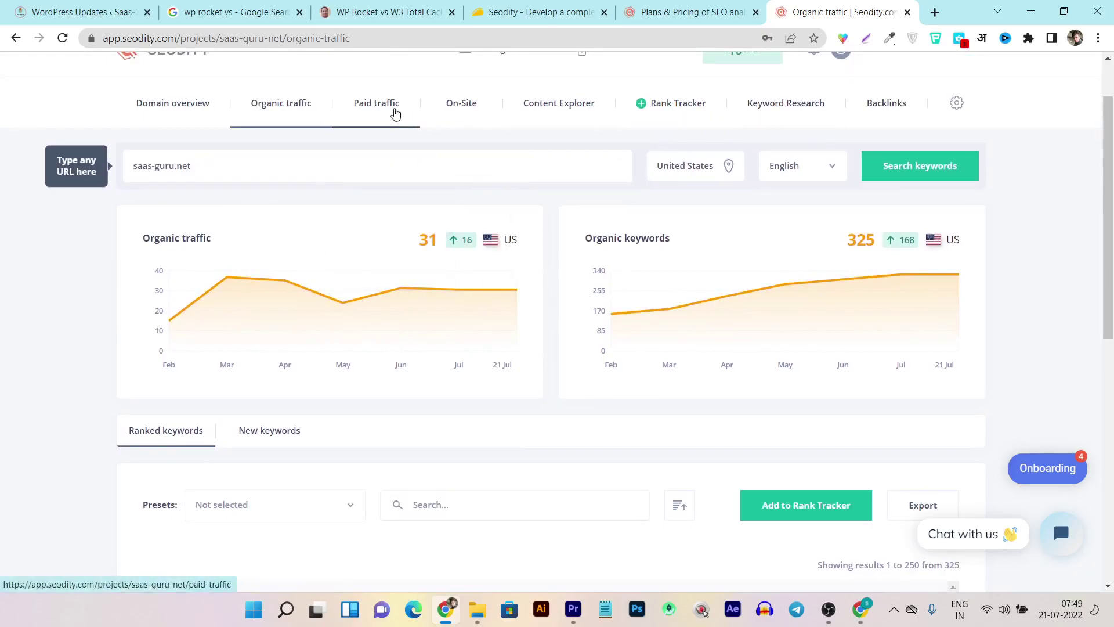
Open the Paid traffic report for saas-guru.net and examine its traffic and keyword charts and ranked keywords.
left_click(364, 112)
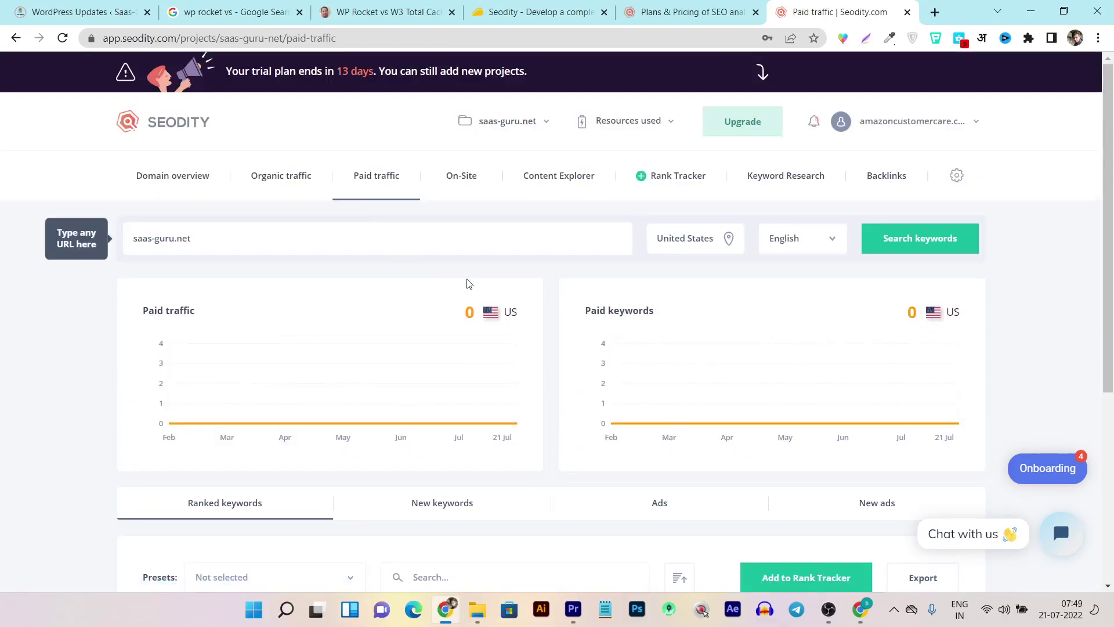
scroll(210, 270, "down", 5)
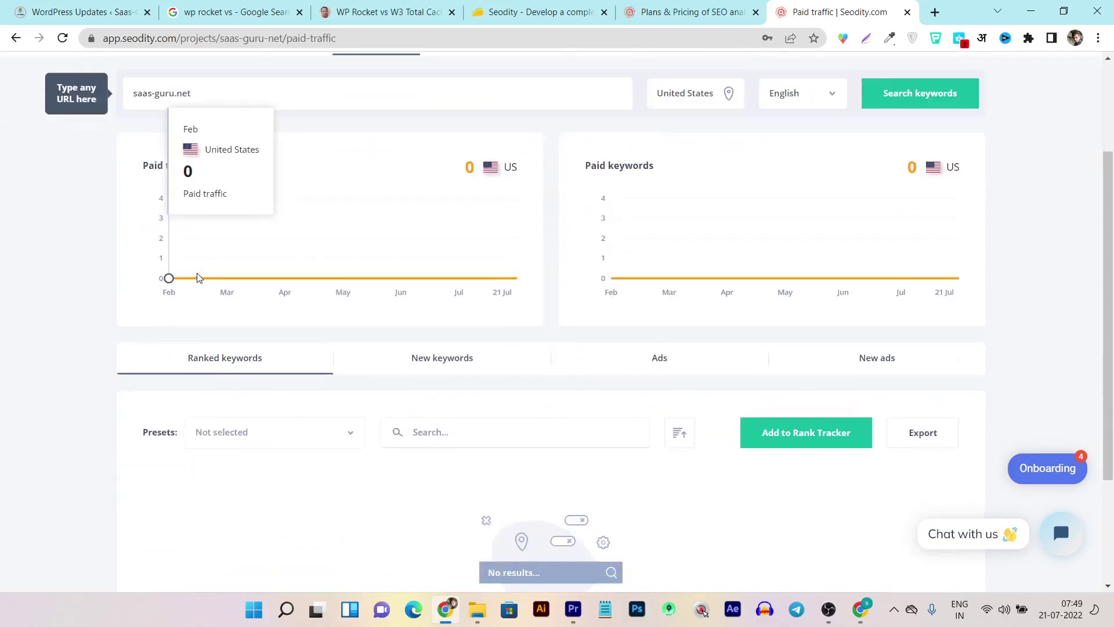
scroll(458, 250, "up", 5)
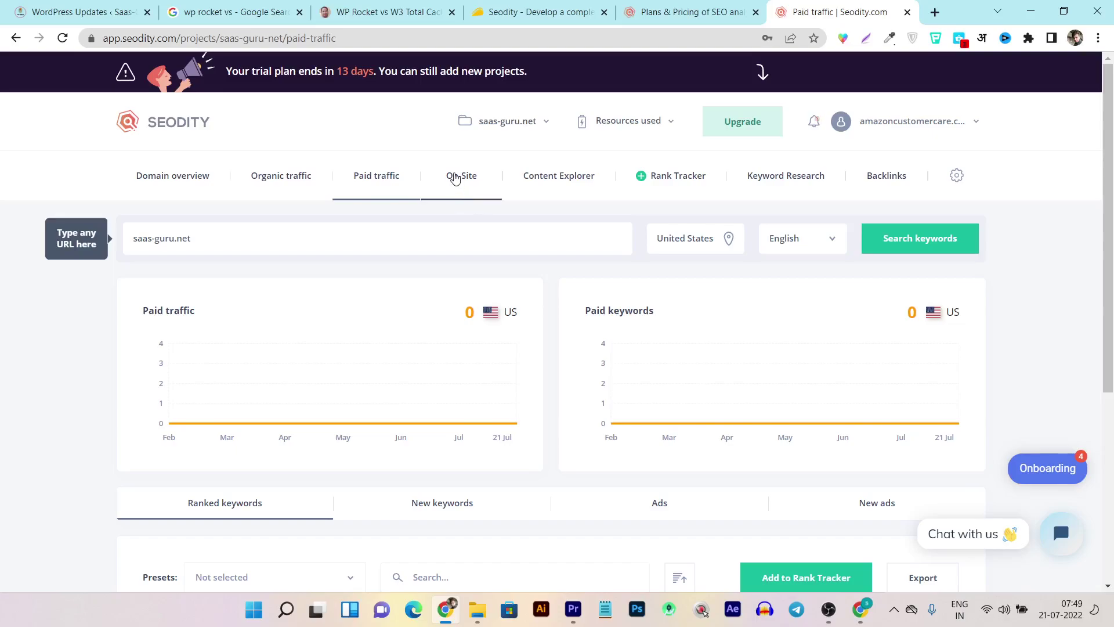
Check the progress of the On-Site audit for saas-guru.net and open the Top pages view of Content Explorer.
left_click(461, 175)
scroll(510, 301, "down", 1)
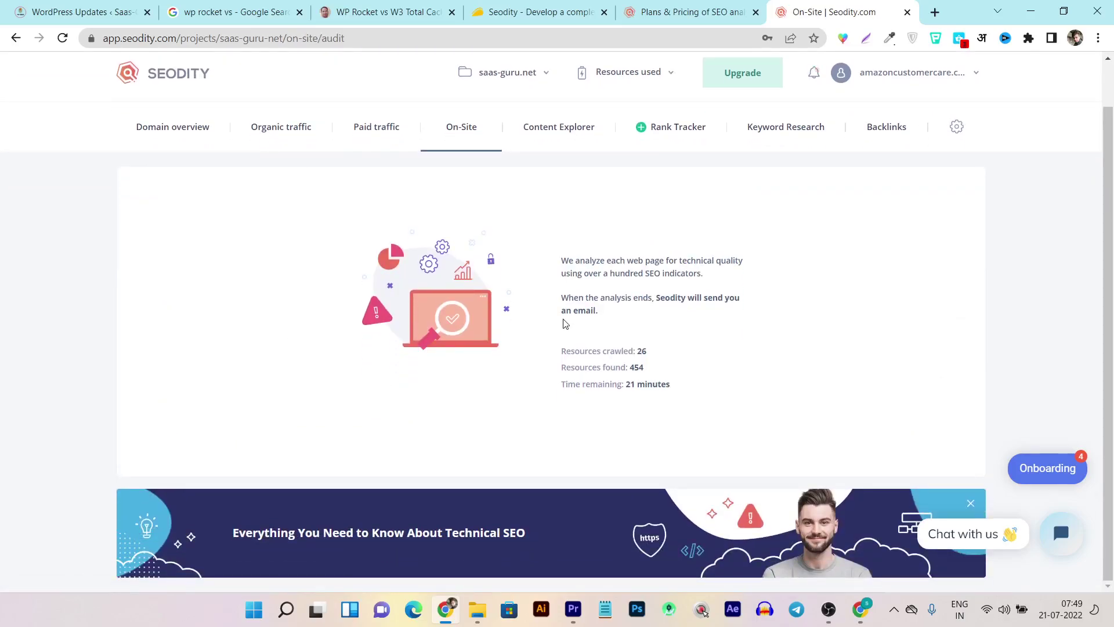
left_click(567, 129)
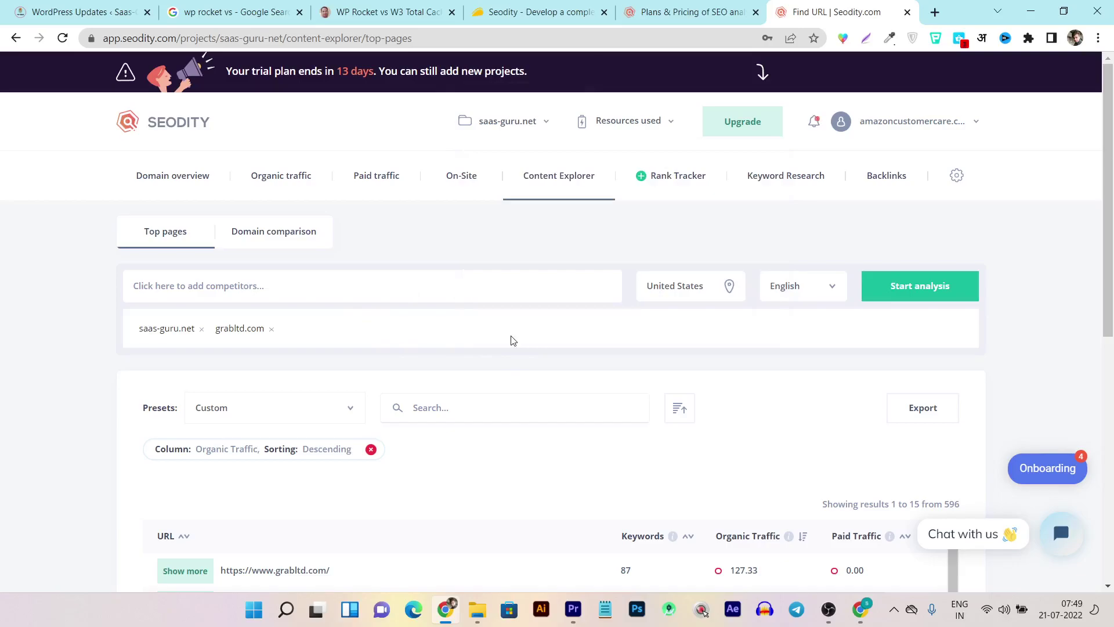
Examine the Top pages list for saas-guru.net and grabltd.com, comparing the pages' keywords, organic traffic and paid traffic.
scroll(500, 486, "down", 1)
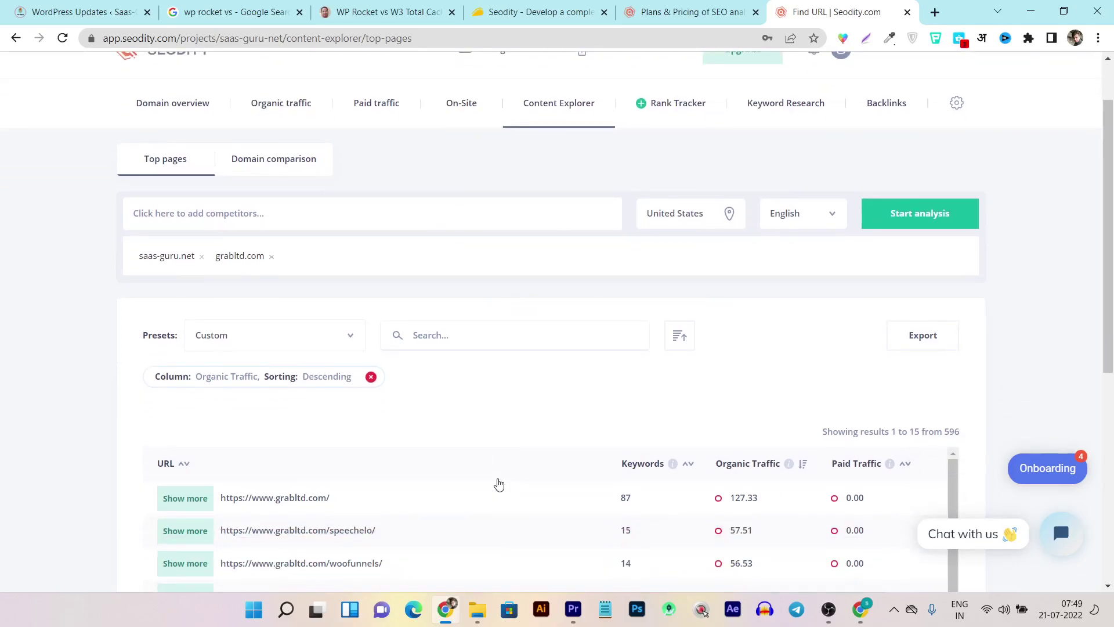
scroll(511, 459, "down", 1)
scroll(464, 494, "down", 1)
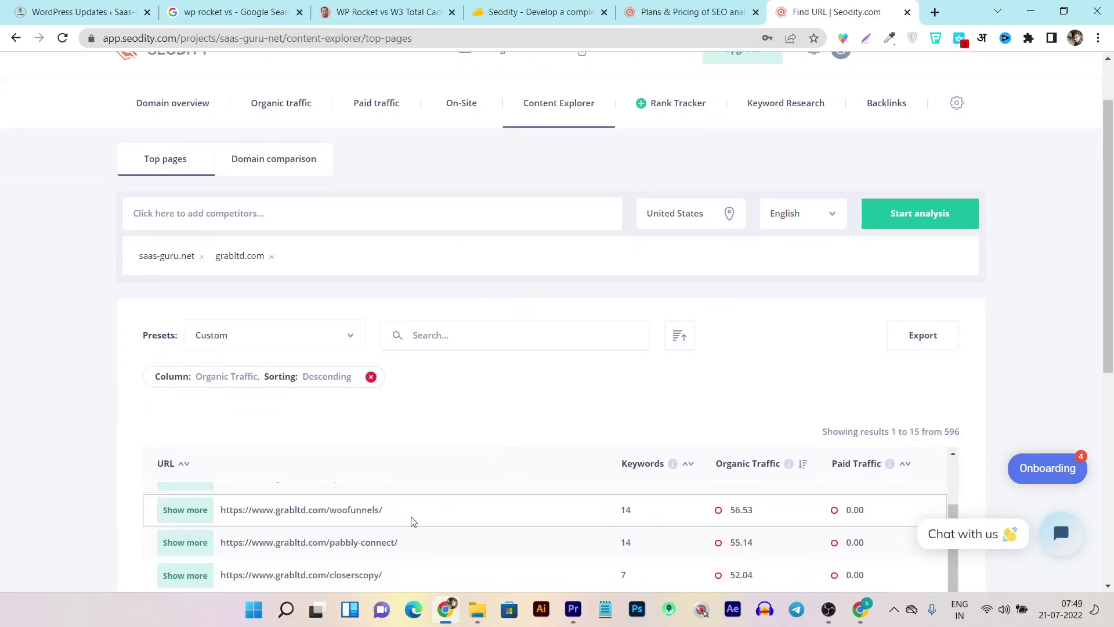
scroll(567, 546, "up", 2)
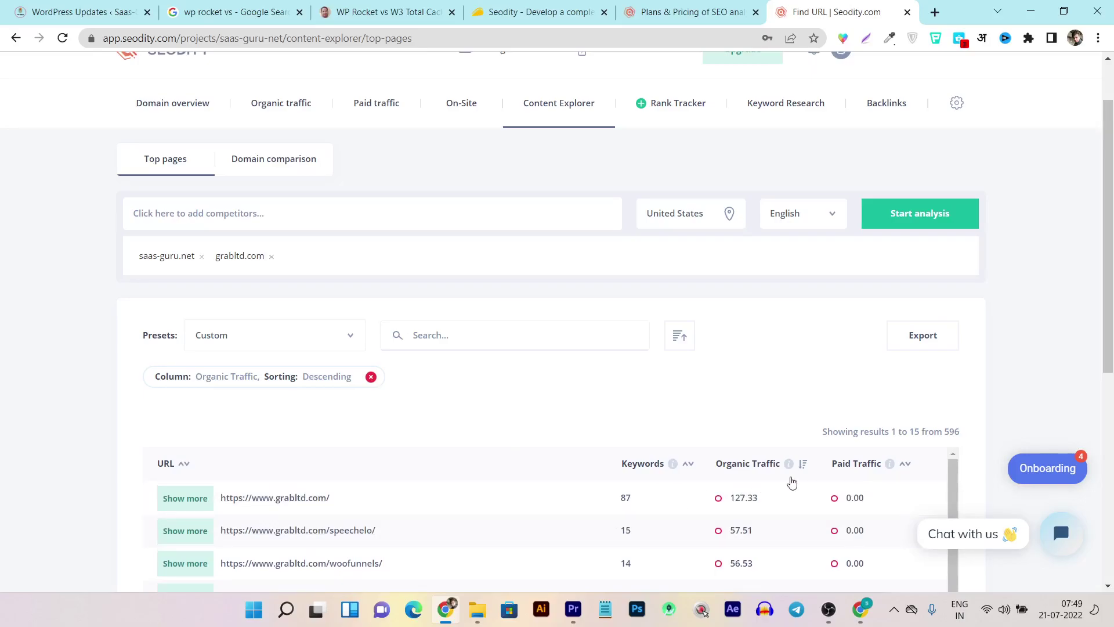
scroll(468, 222, "up", 1)
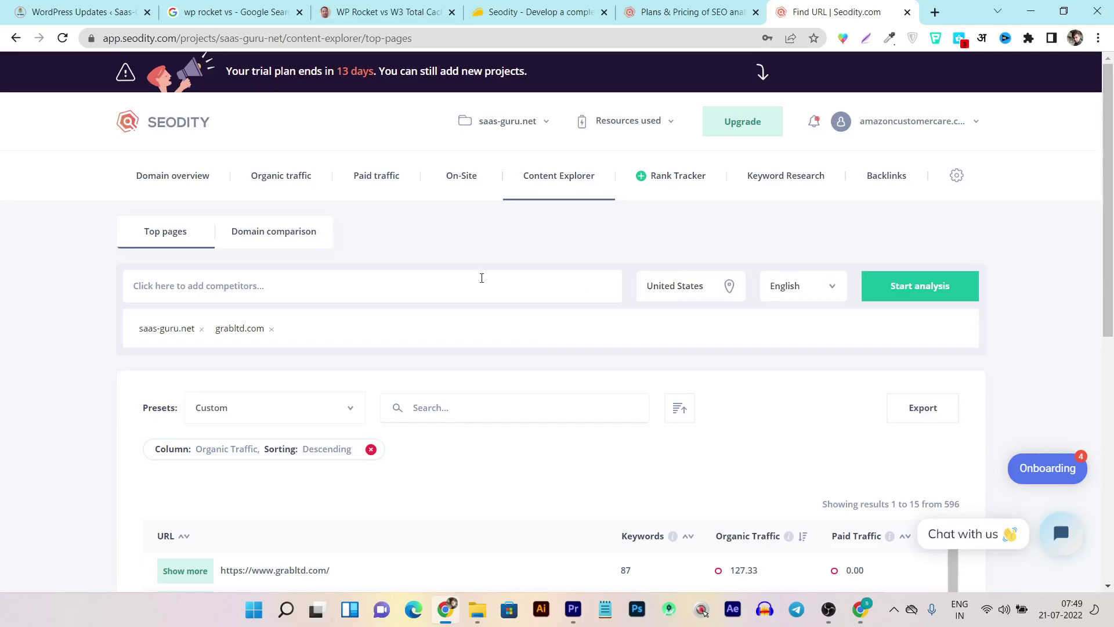
Open the Rank Tracker for saas-guru.net and view its keyword setup form.
left_click(680, 178)
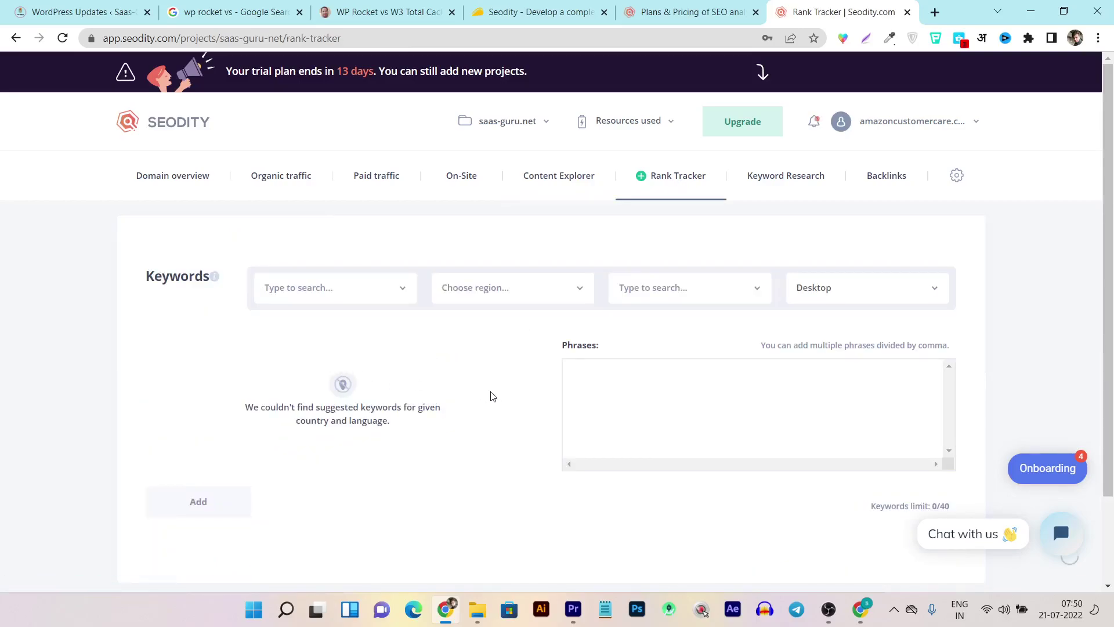
scroll(492, 396, "down", 1)
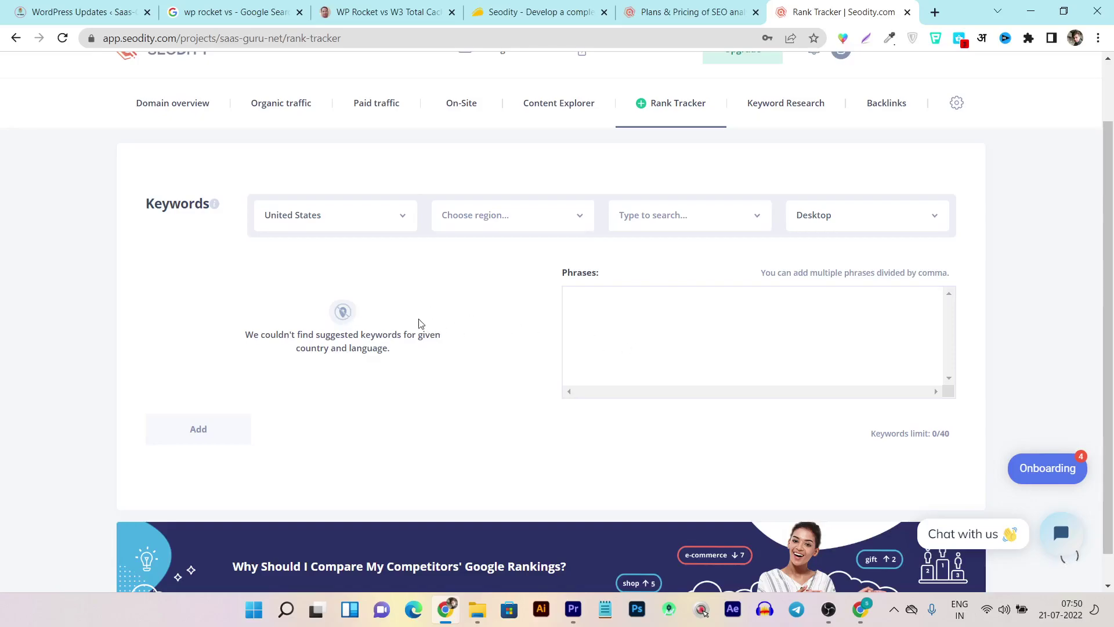
scroll(421, 323, "up", 2)
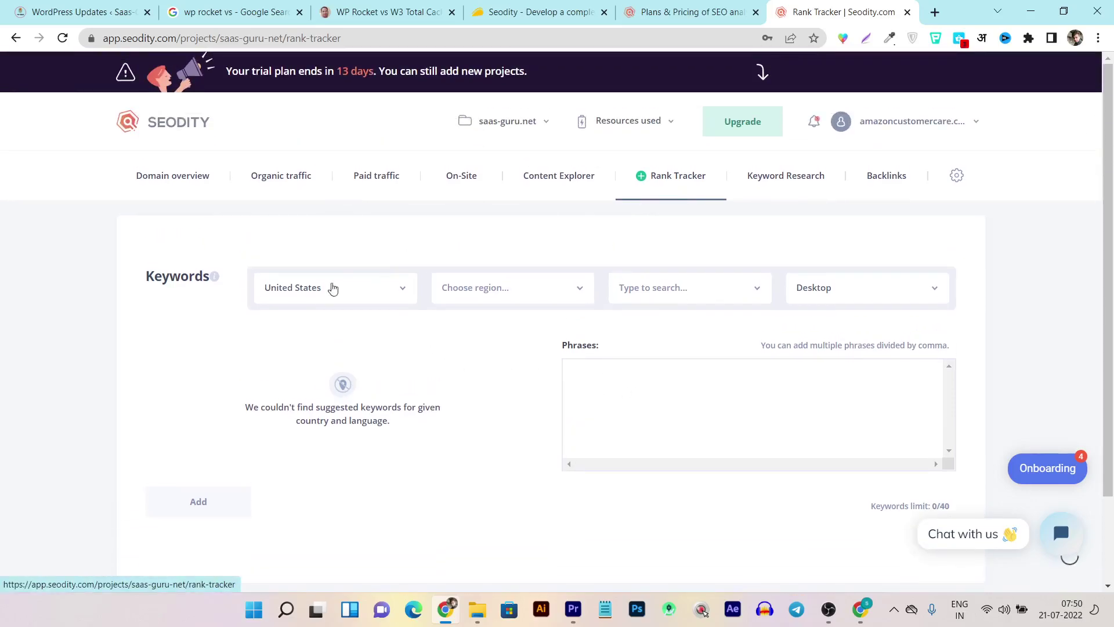
Look through the country, region, language and device choices of the Rank Tracker and review its suggested keywords.
left_click(305, 296)
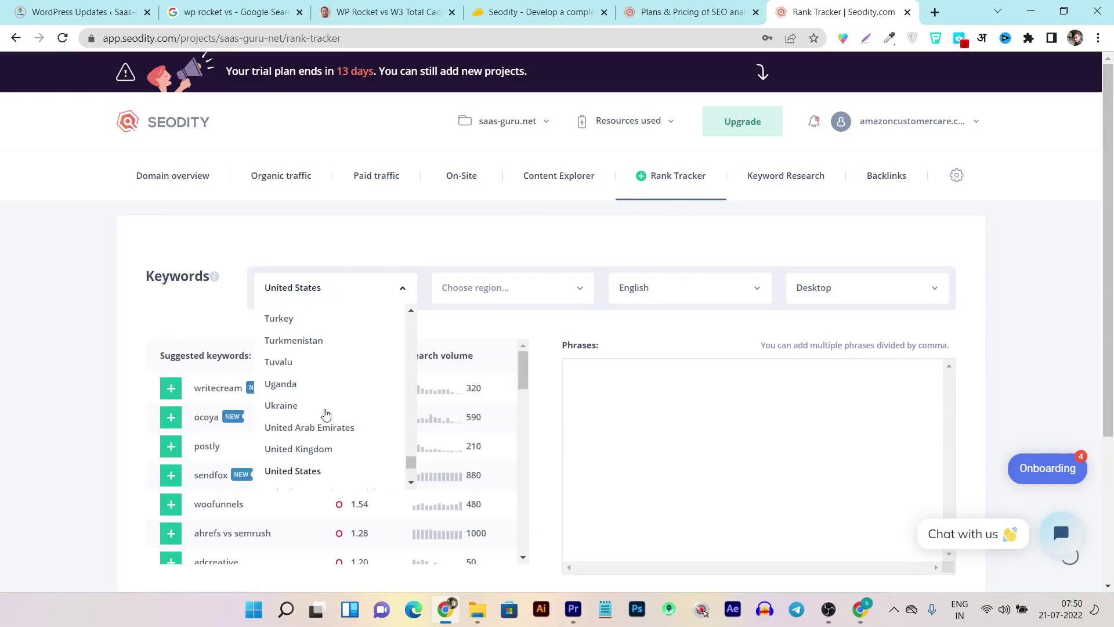
left_click(548, 300)
left_click(667, 299)
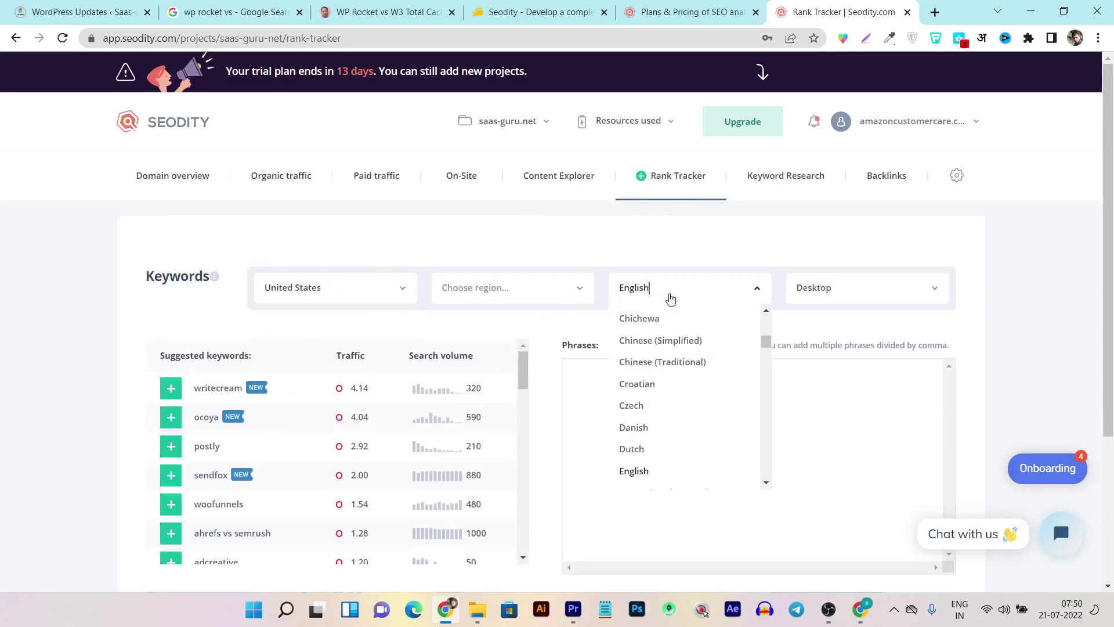
left_click(838, 298)
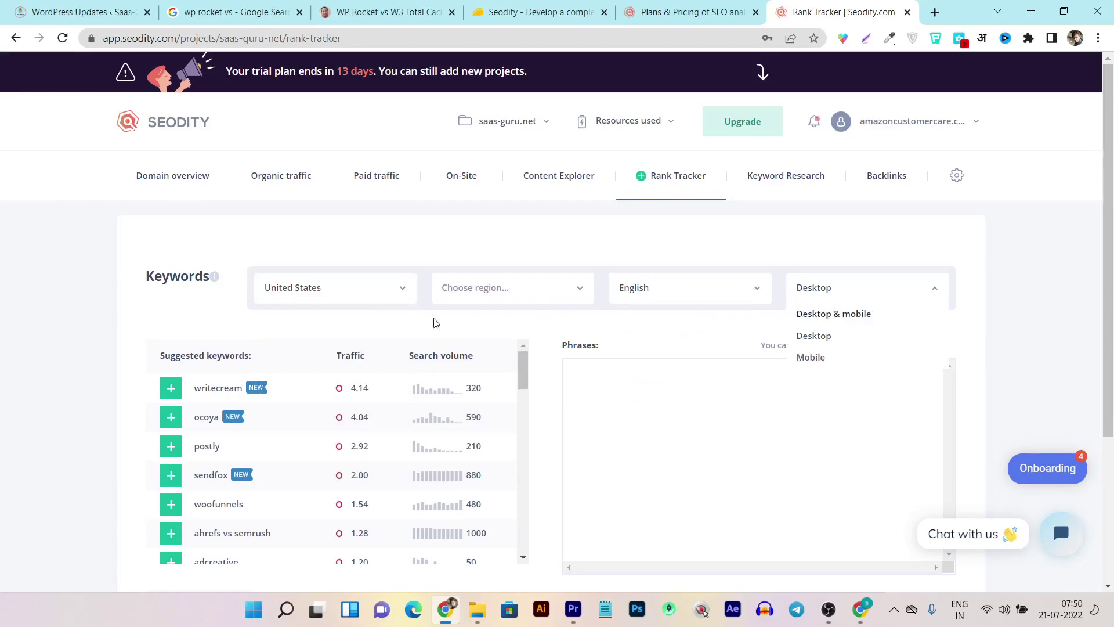
left_click(161, 307)
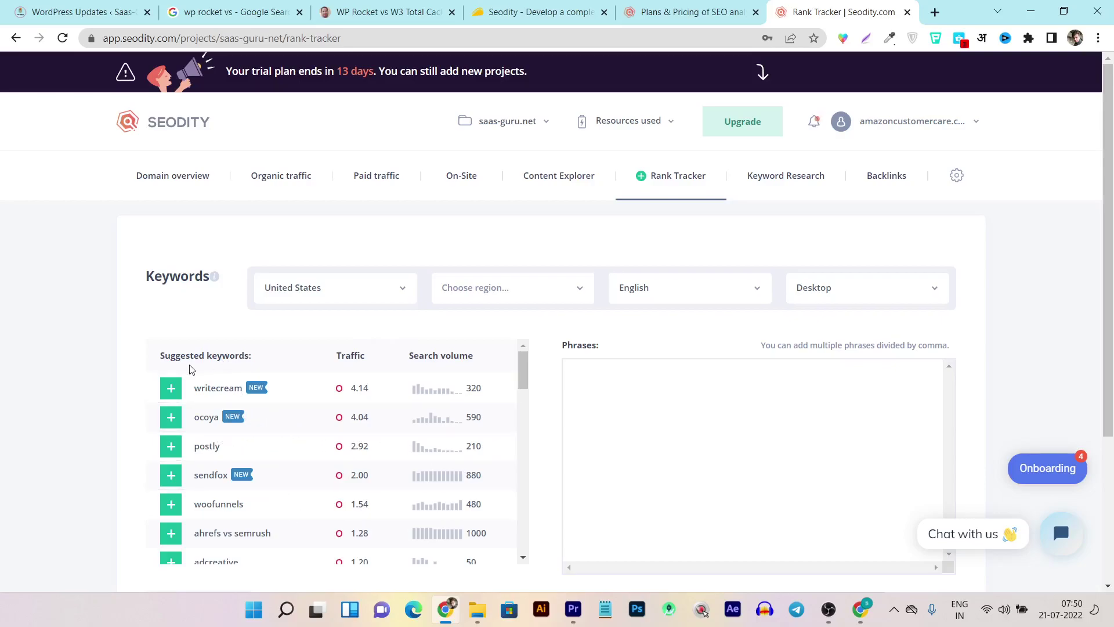
scroll(173, 359, "down", 1)
scroll(219, 406, "up", 1)
Open Keyword Research and search keyword suggestions for "writerzen" in the United States and English.
left_click(808, 182)
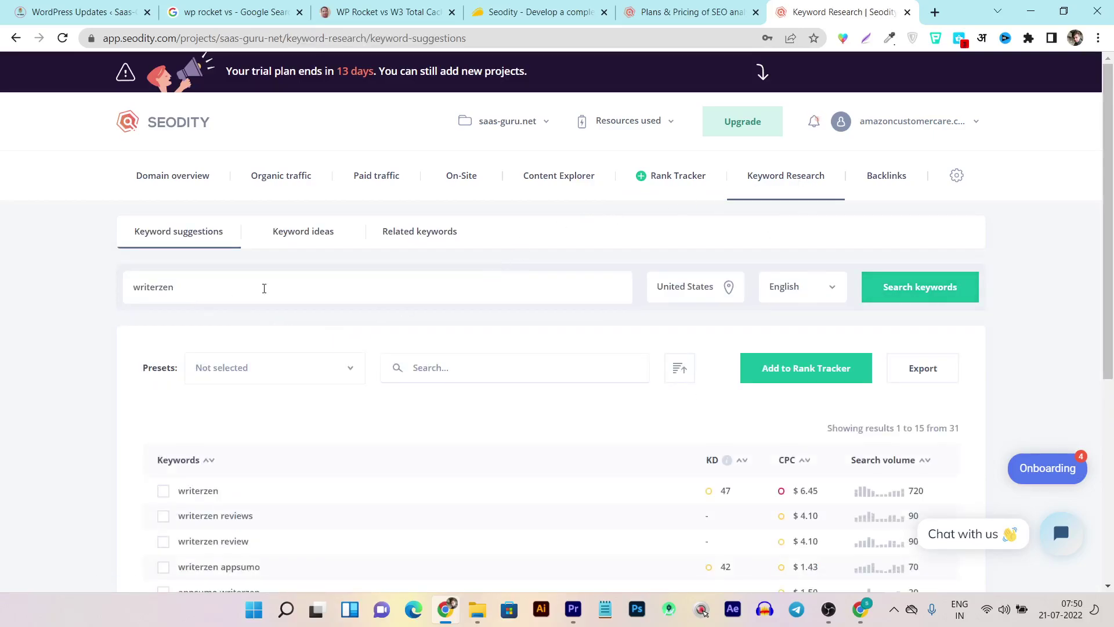
left_click_drag(177, 288, 123, 292)
left_click(173, 311)
left_click(934, 290)
scroll(481, 400, "down", 2)
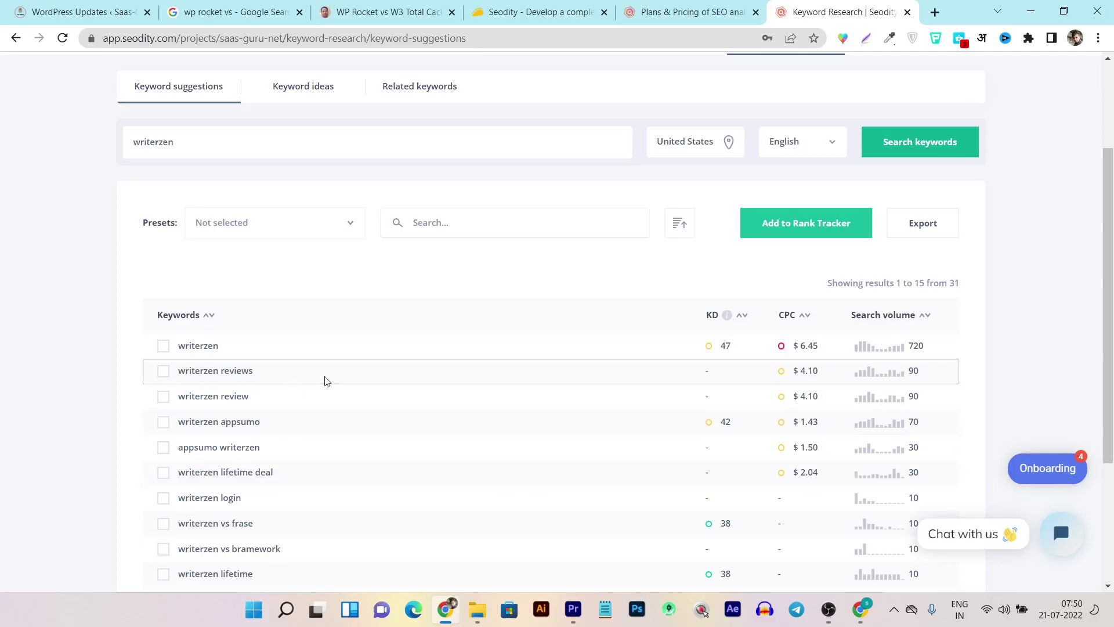
Select the suggestions "writerzen", "writerzen appsumo" and "writerzen lifetime deal", and review the rest of the keyword list.
left_click(164, 351)
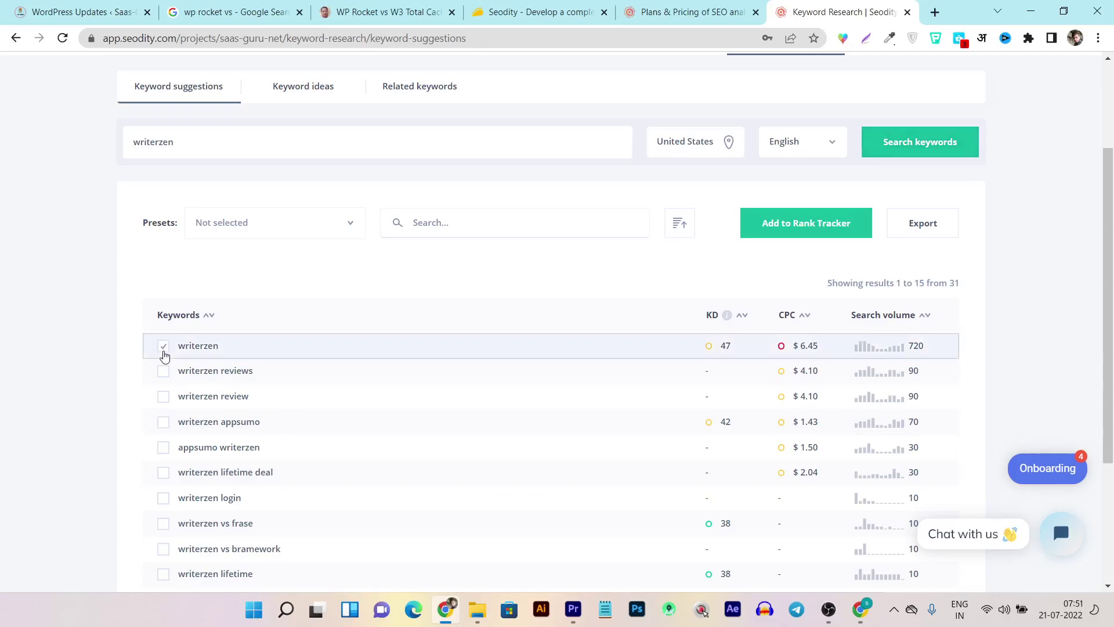
left_click(164, 424)
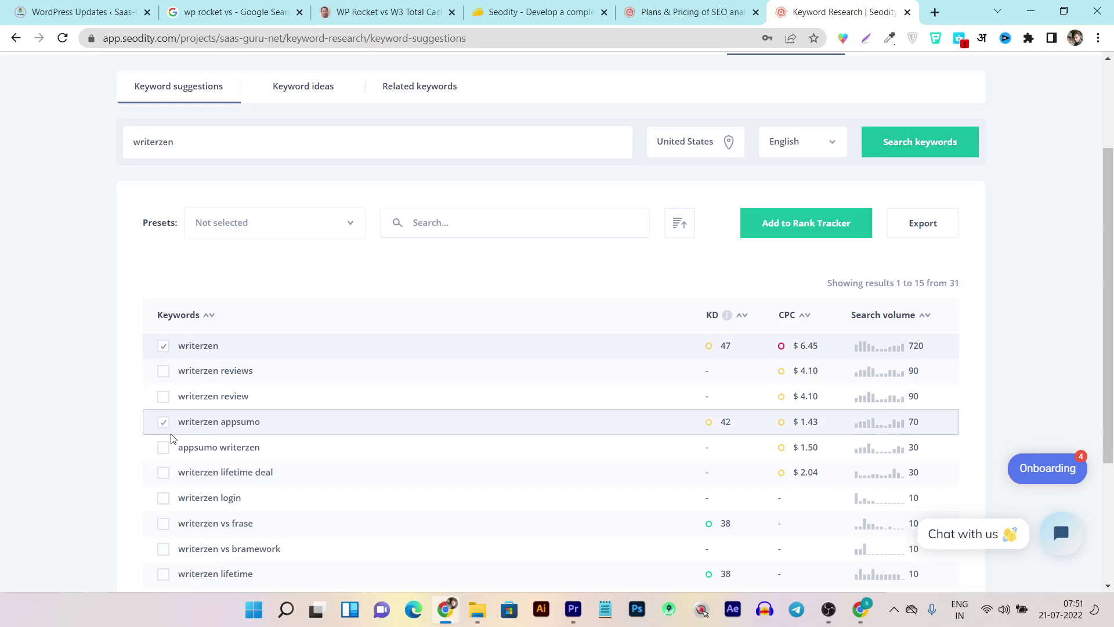
left_click(163, 478)
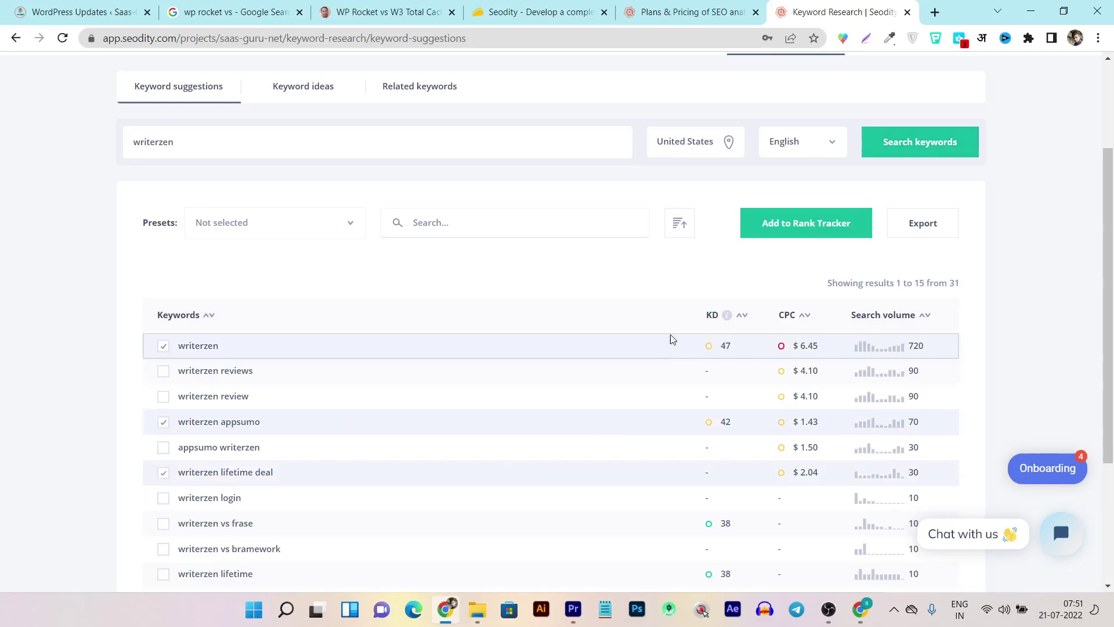
scroll(265, 540, "down", 4)
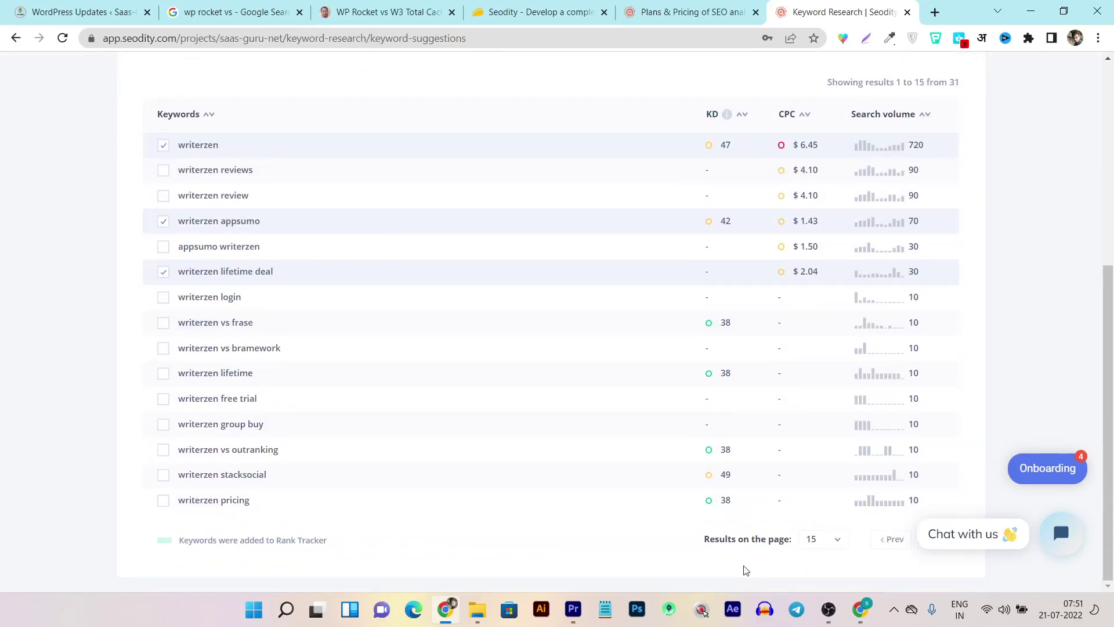
scroll(266, 406, "up", 7)
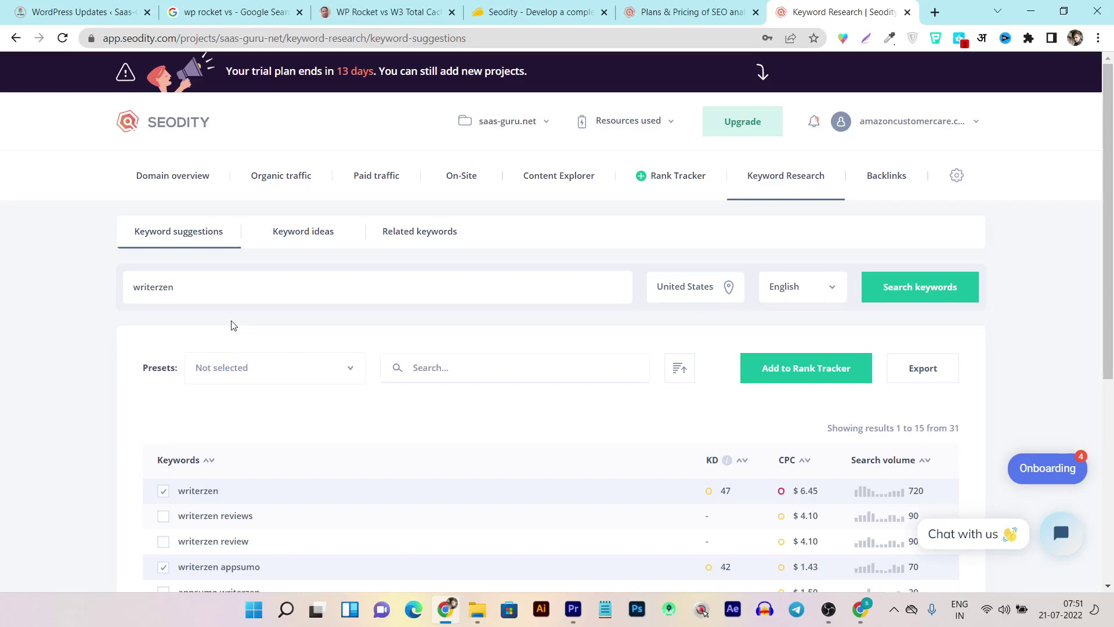
Open the Backlinks report for saas-guru.net and examine the monthly figures in its active and new-and-lost backlinks charts.
left_click(880, 179)
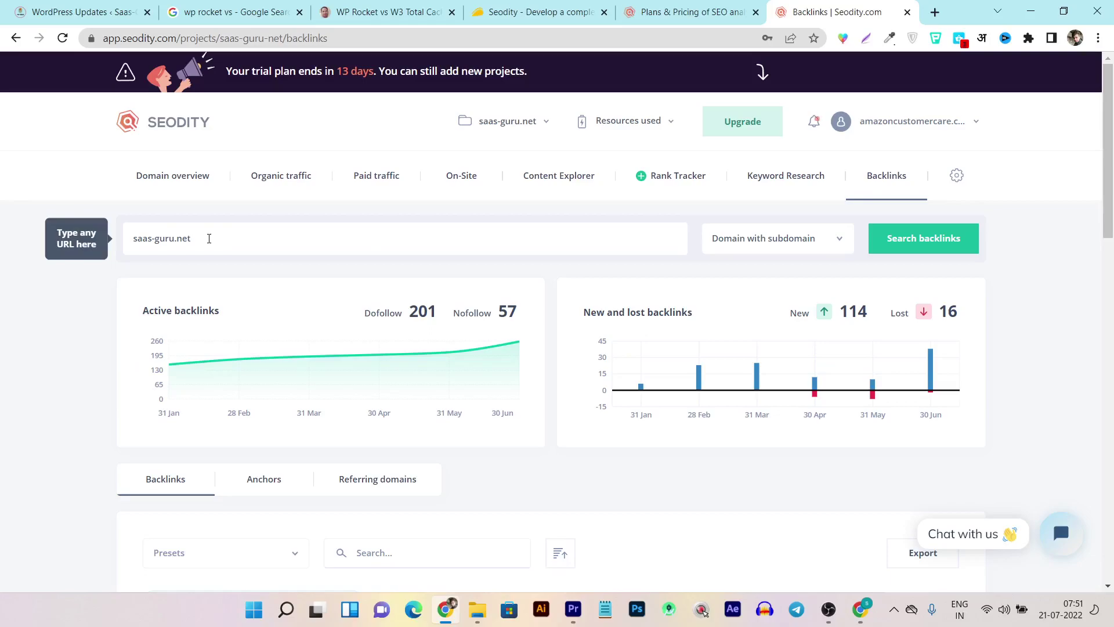
mouse_move(311, 378)
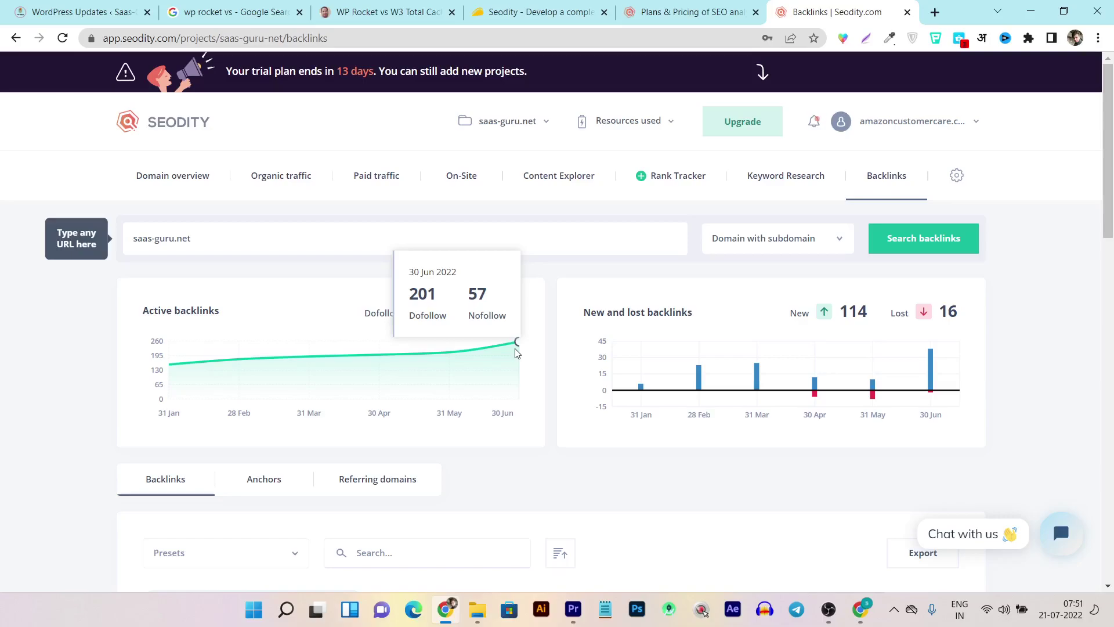
mouse_move(693, 368)
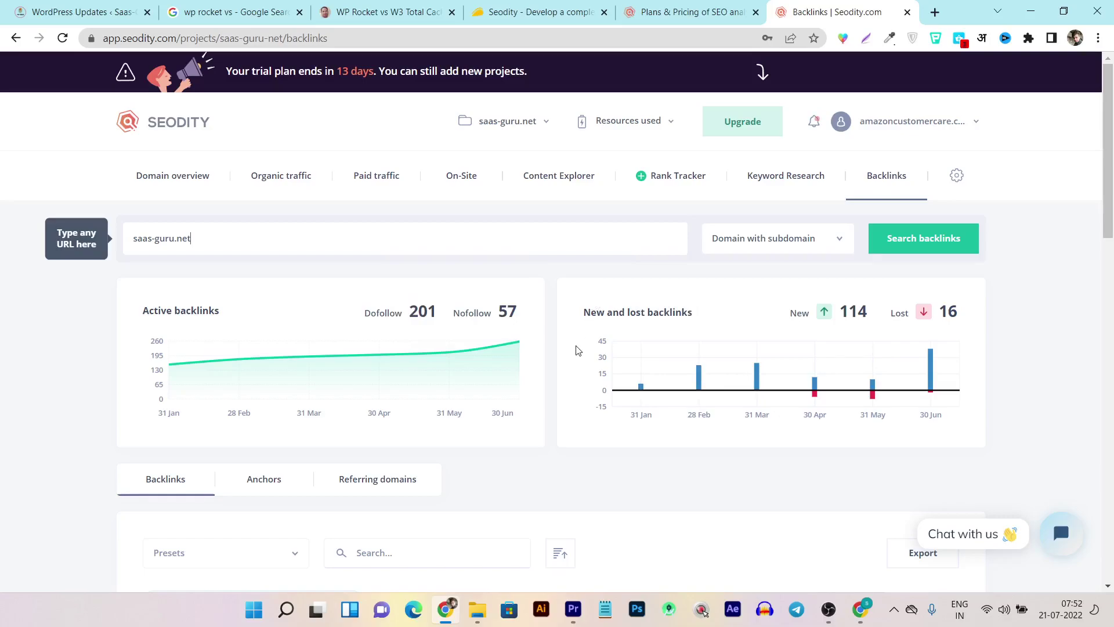
mouse_move(862, 398)
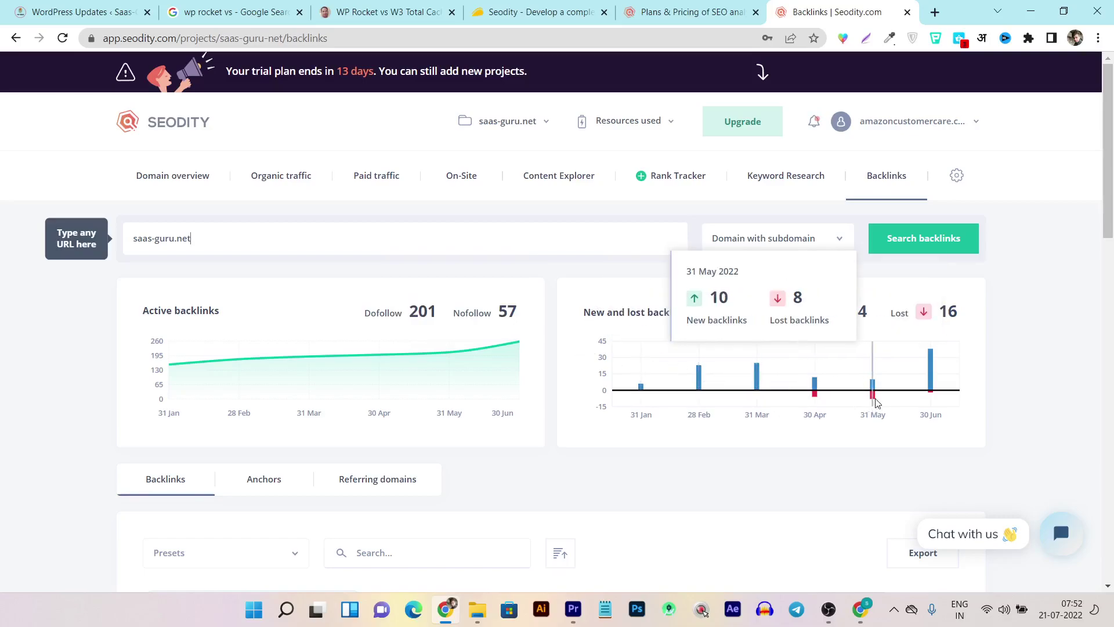
mouse_move(933, 395)
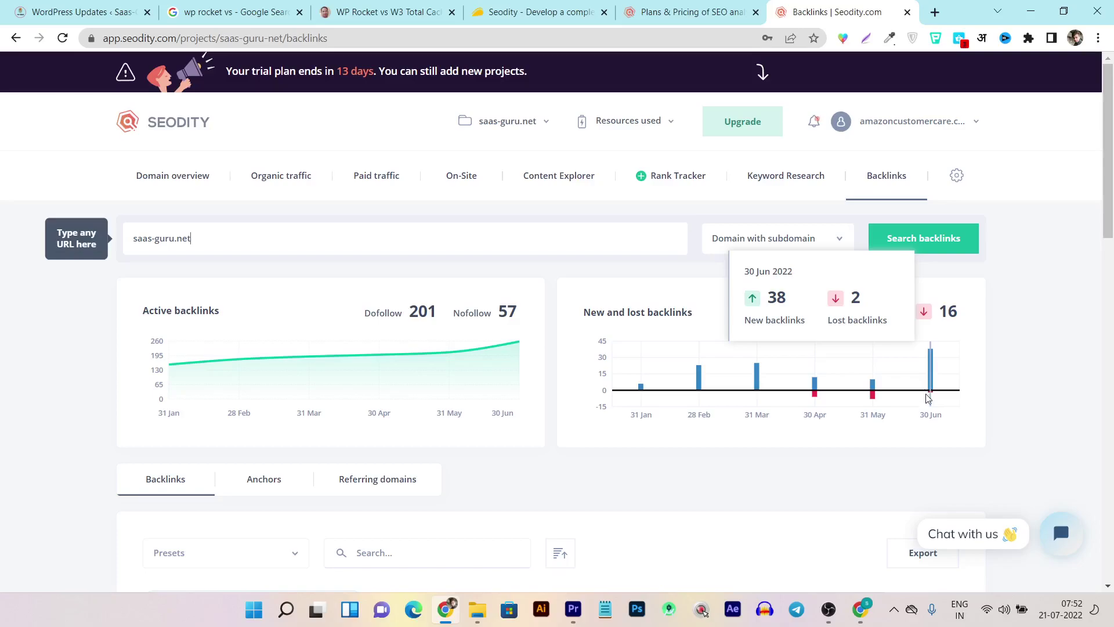
Examine the columns of the backlinks table and read the explanation of DR.
scroll(606, 427, "down", 3)
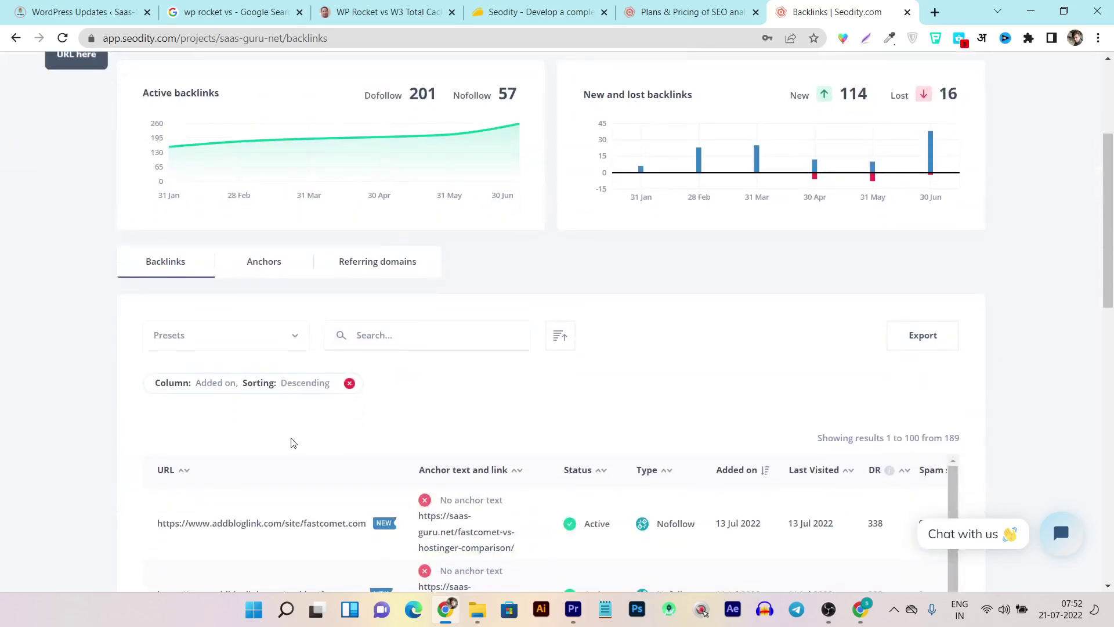
scroll(284, 435, "down", 2)
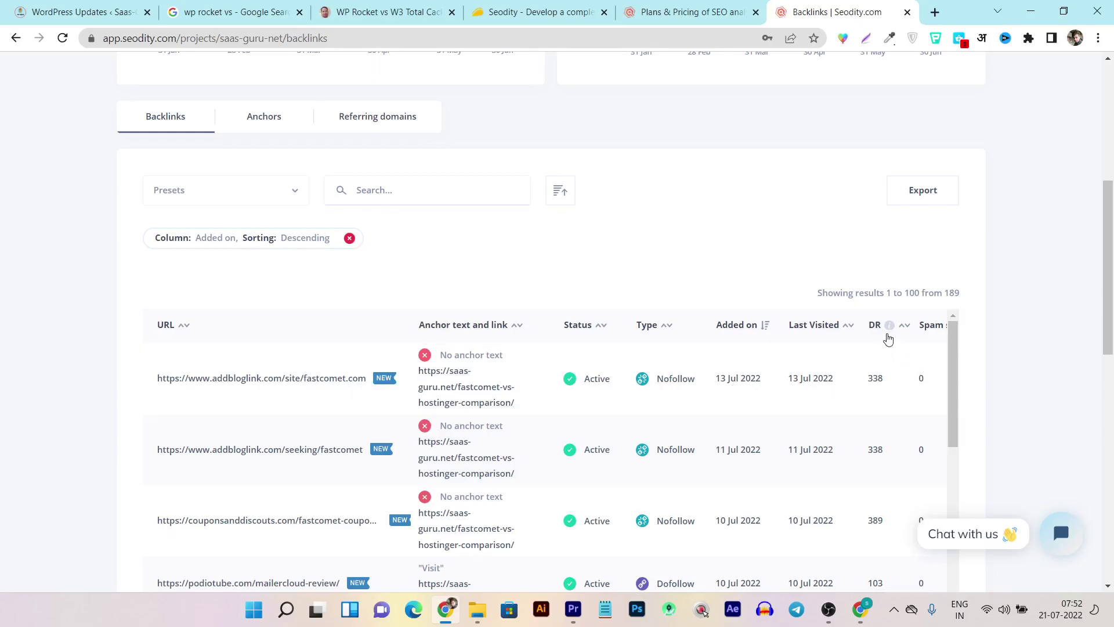
mouse_move(890, 332)
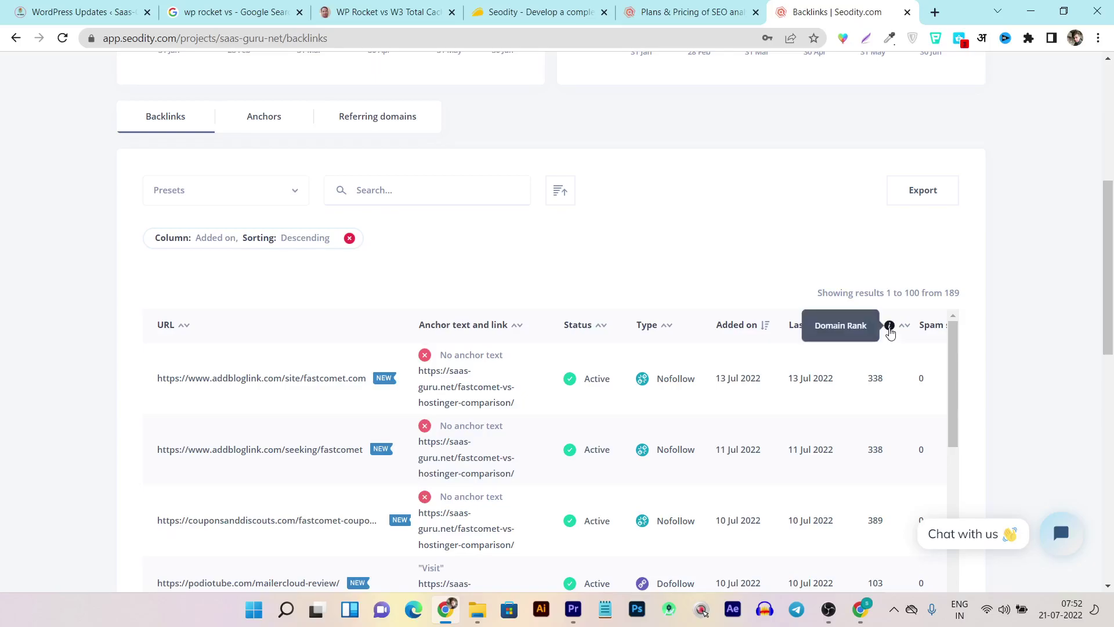
Examine the link types, DR and spam values across the backlinks listed for saas-guru.net.
scroll(928, 272, "down", 3)
scroll(992, 367, "down", 5)
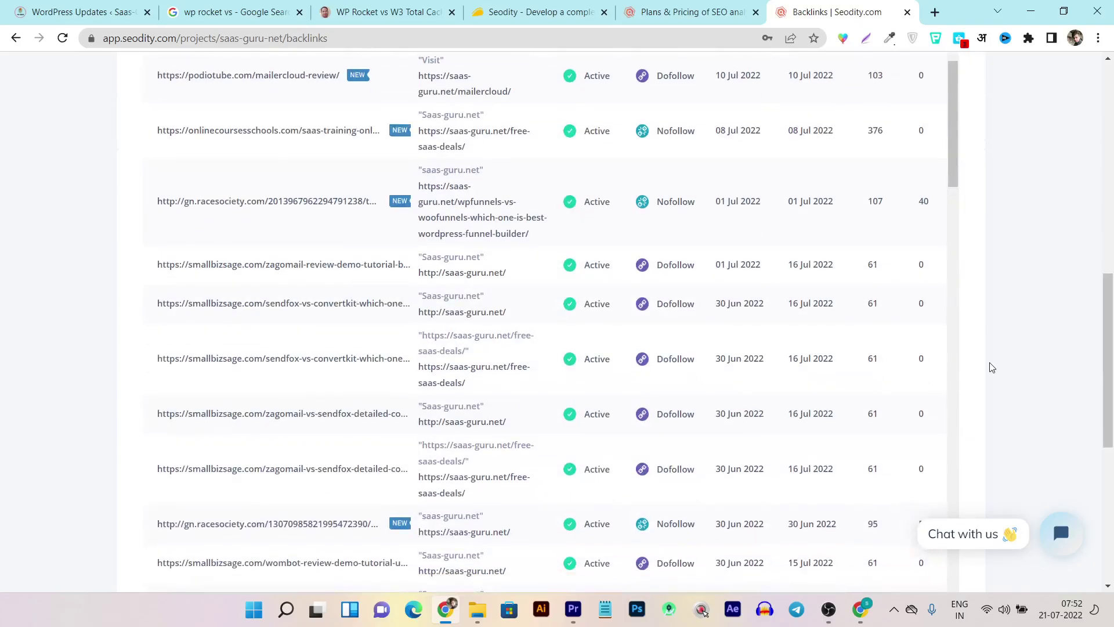
scroll(919, 213, "up", 8)
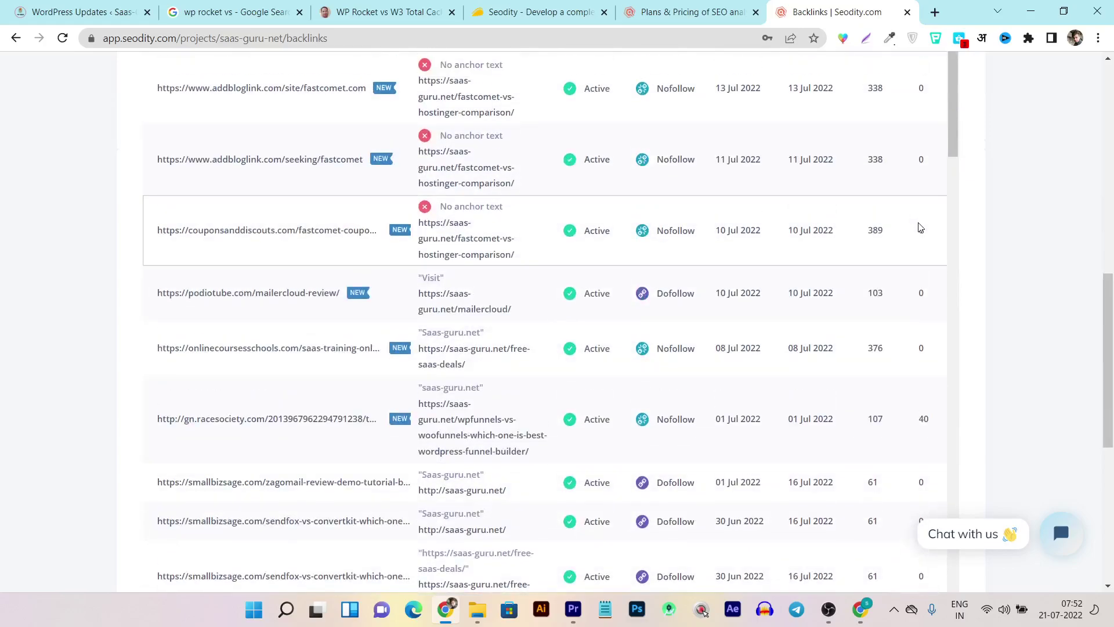
scroll(925, 329, "down", 2)
scroll(925, 330, "down", 8)
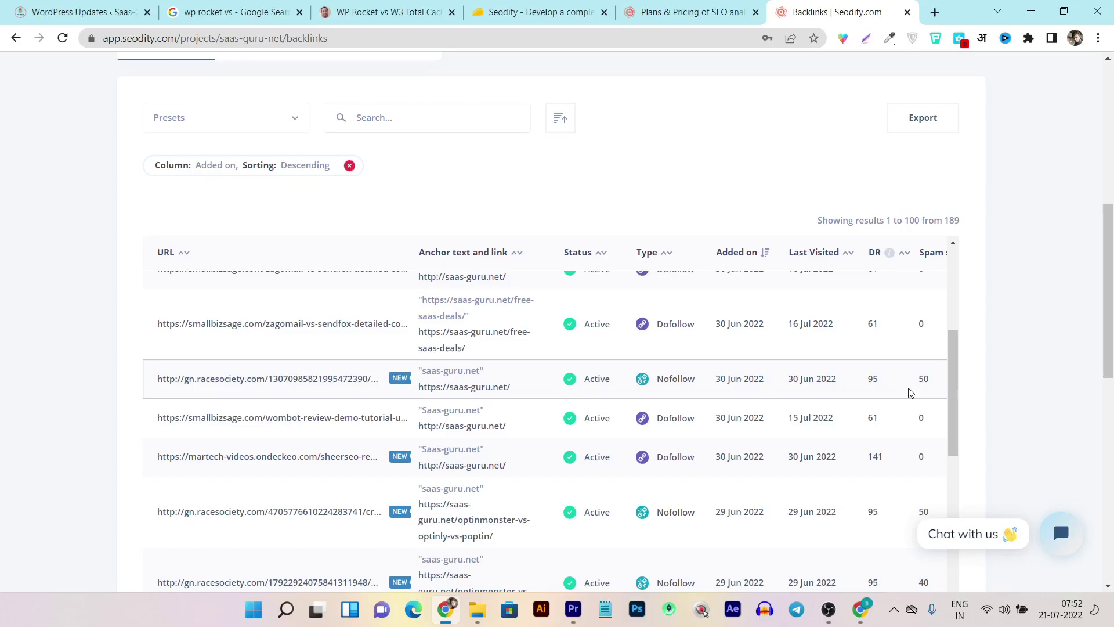
scroll(994, 360, "up", 5)
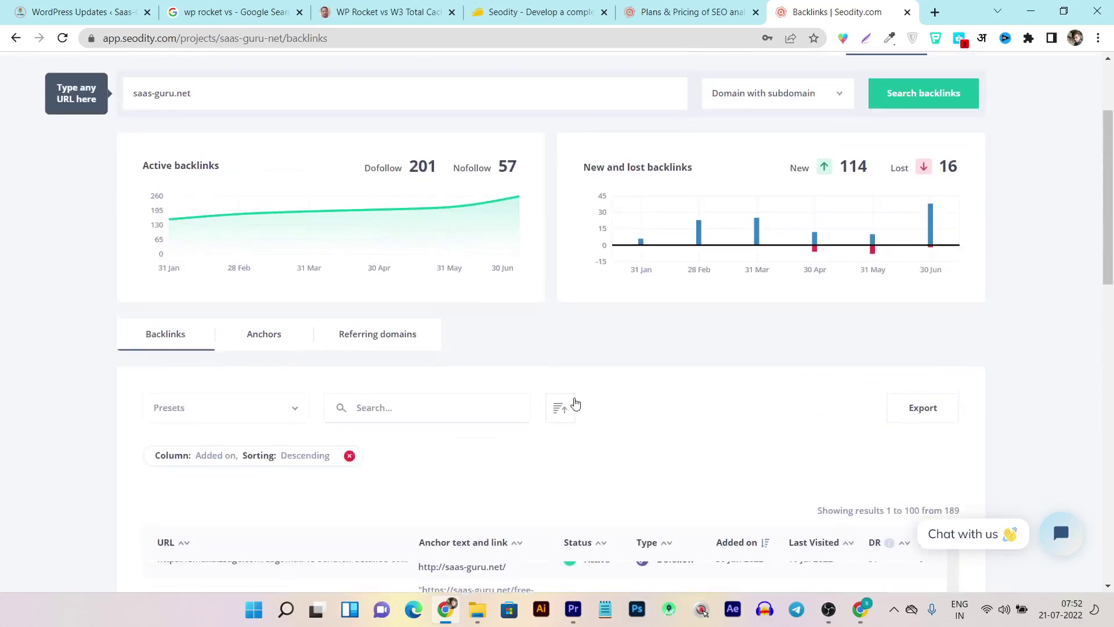
scroll(774, 392, "up", 3)
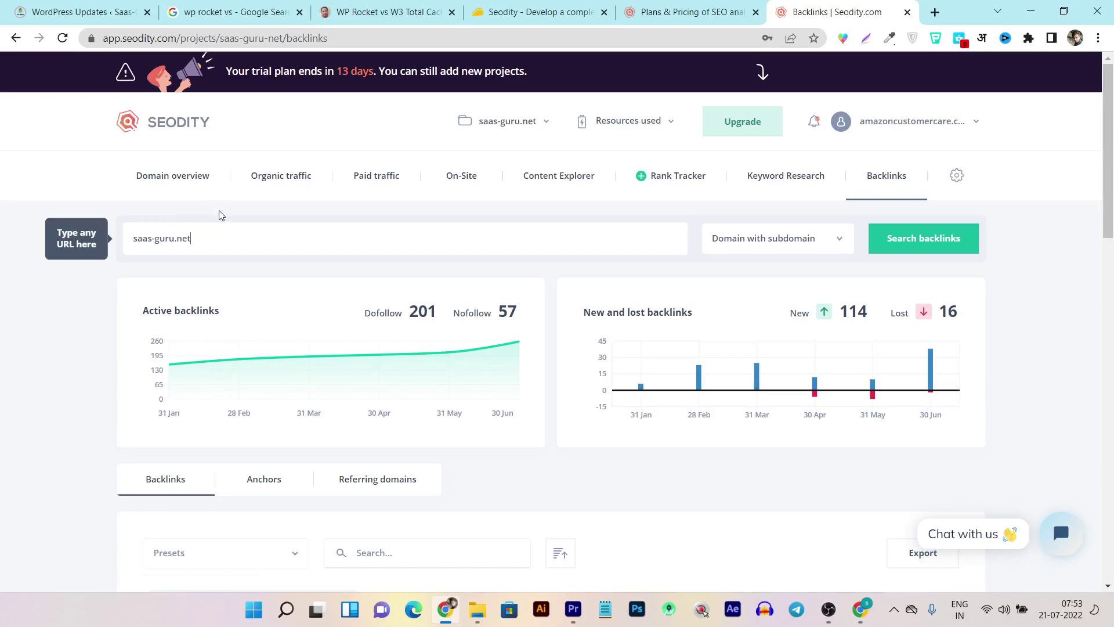
On Seodity's AppSumo deal page, highlight "Mangools" among the TL;DR alternatives and review the deal's introduction and summary.
key("ctrl+4")
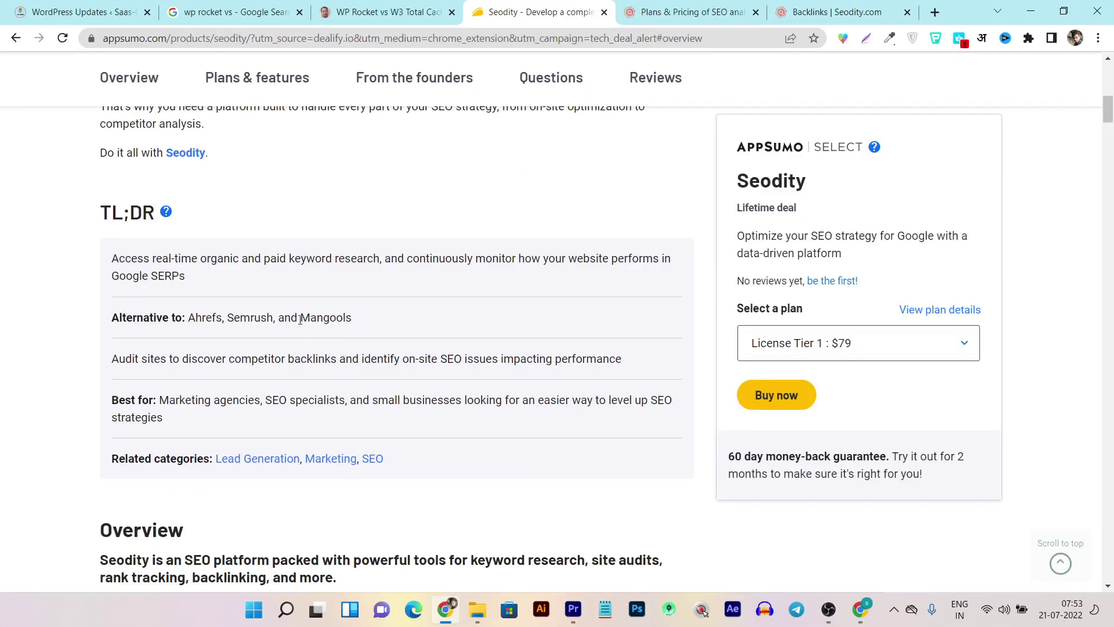
left_click_drag(302, 319, 351, 319)
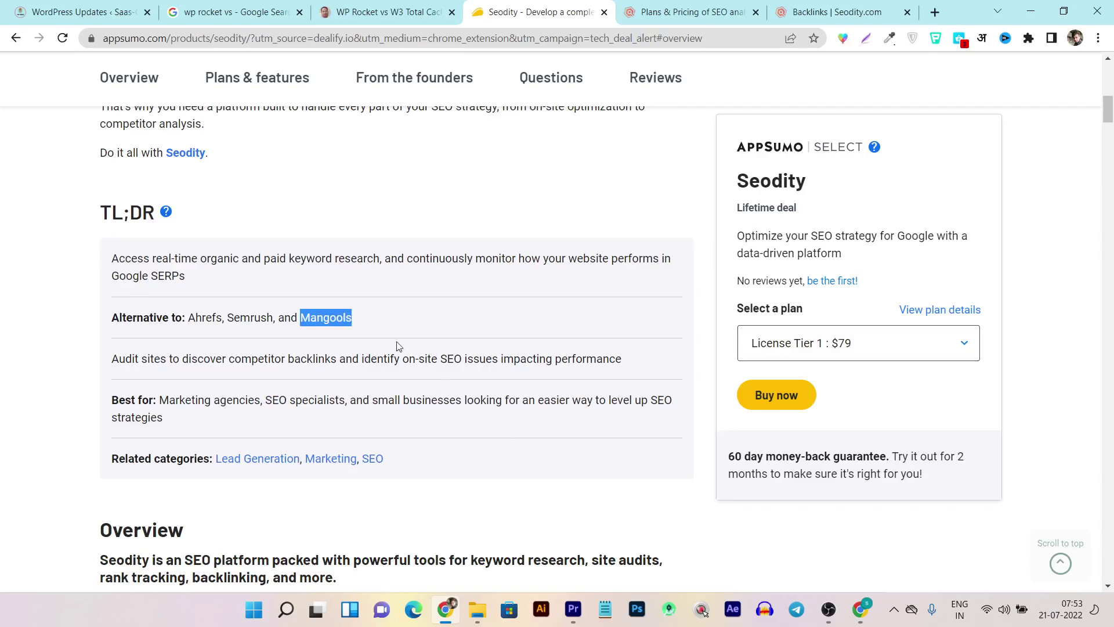
scroll(398, 346, "up", 10)
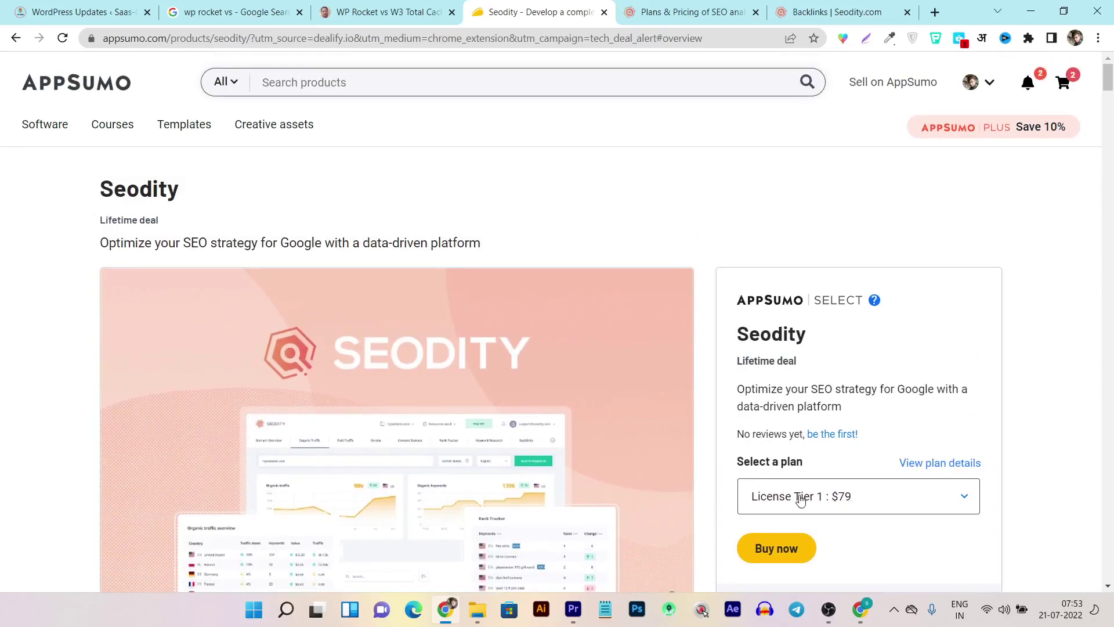
scroll(877, 502, "down", 1)
scroll(877, 502, "down", 10)
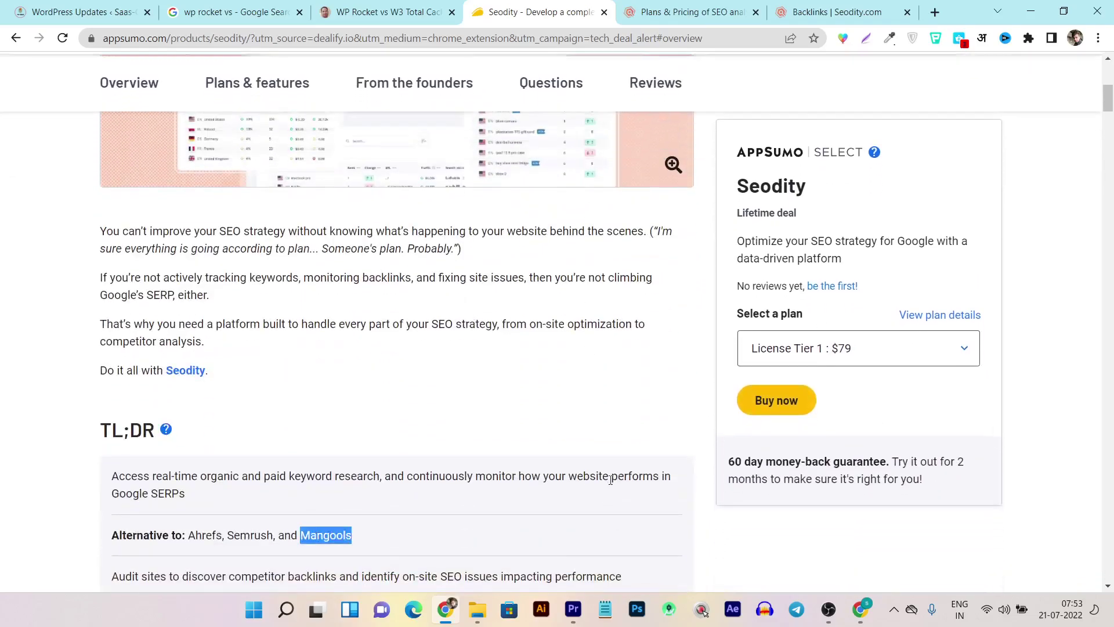
scroll(641, 462, "down", 4)
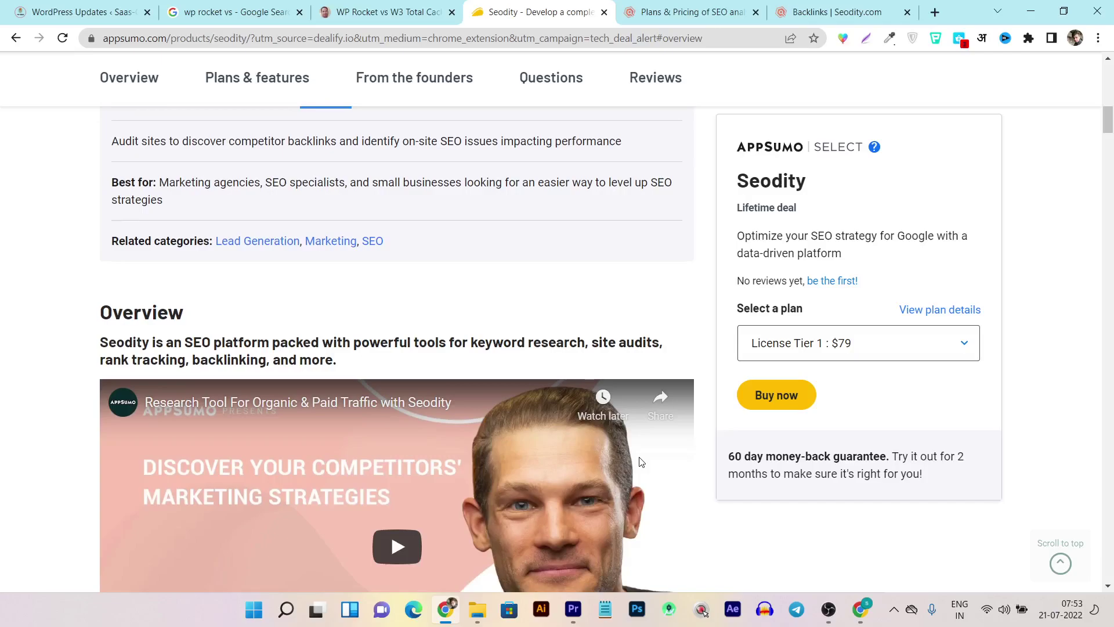
scroll(543, 474, "up", 5)
scroll(544, 475, "up", 4)
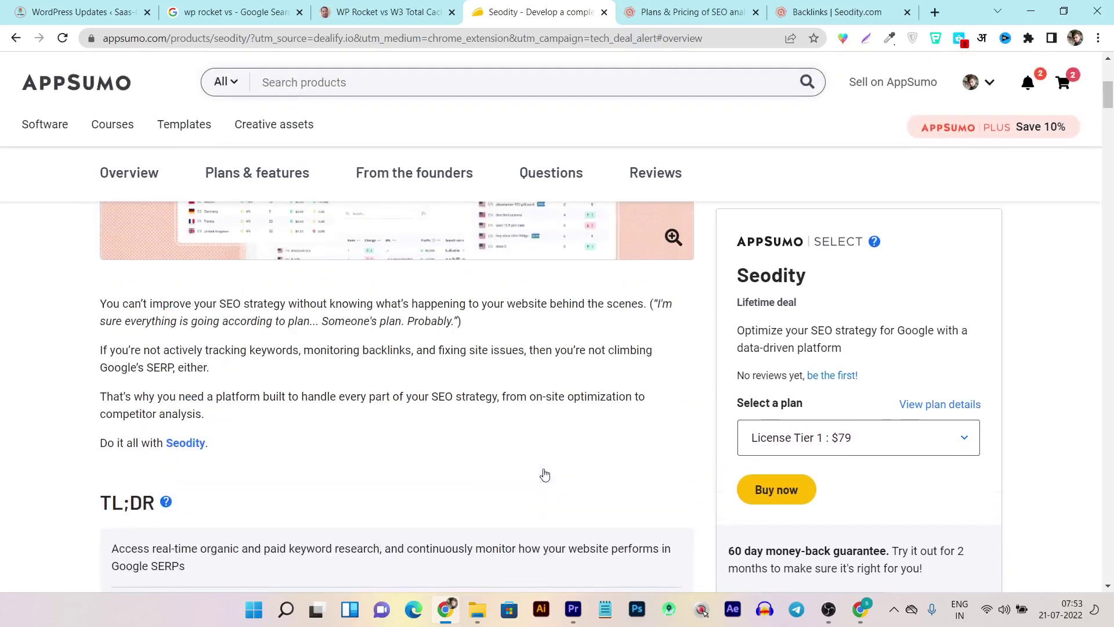
scroll(544, 469, "up", 5)
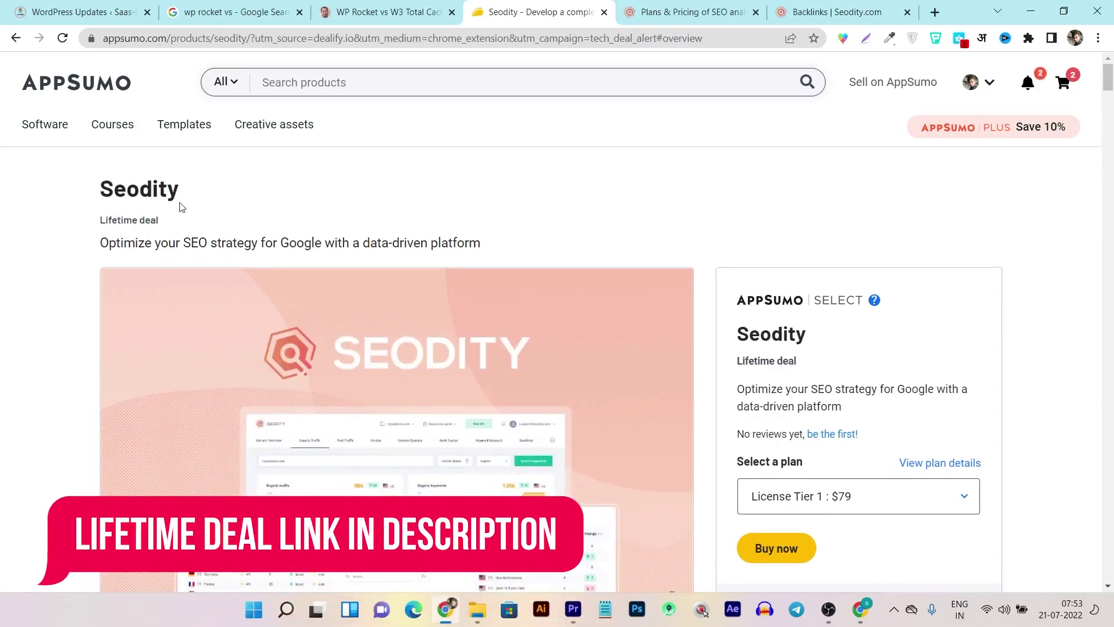
Read through the deal page's overview of Seodity's tools down to the included features and license tier plans.
scroll(718, 284, "down", 3)
scroll(698, 357, "down", 12)
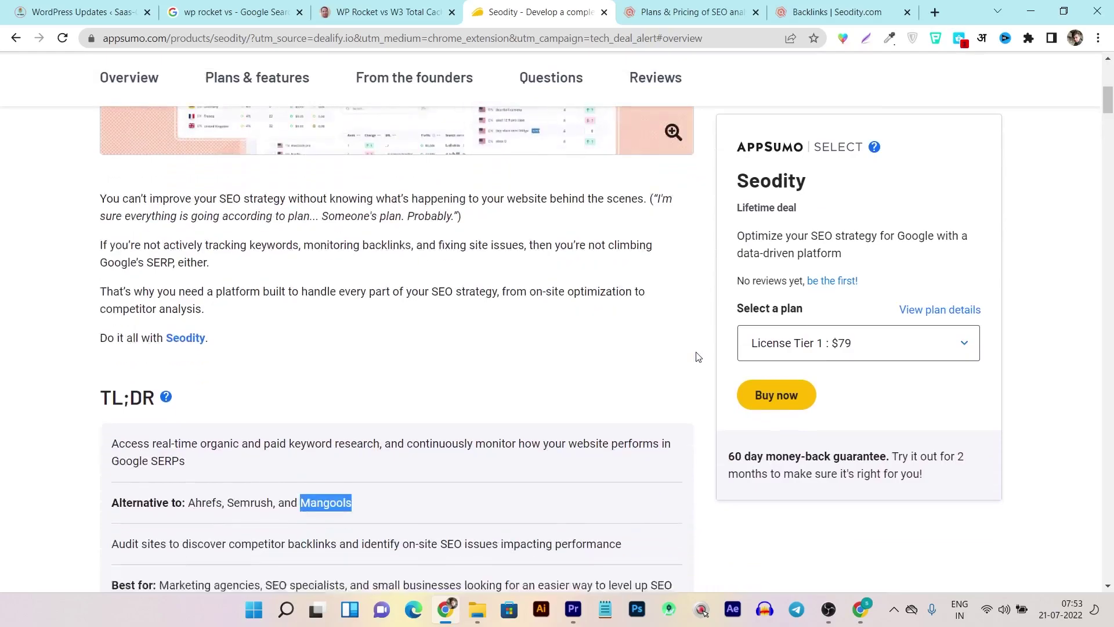
scroll(698, 356, "down", 20)
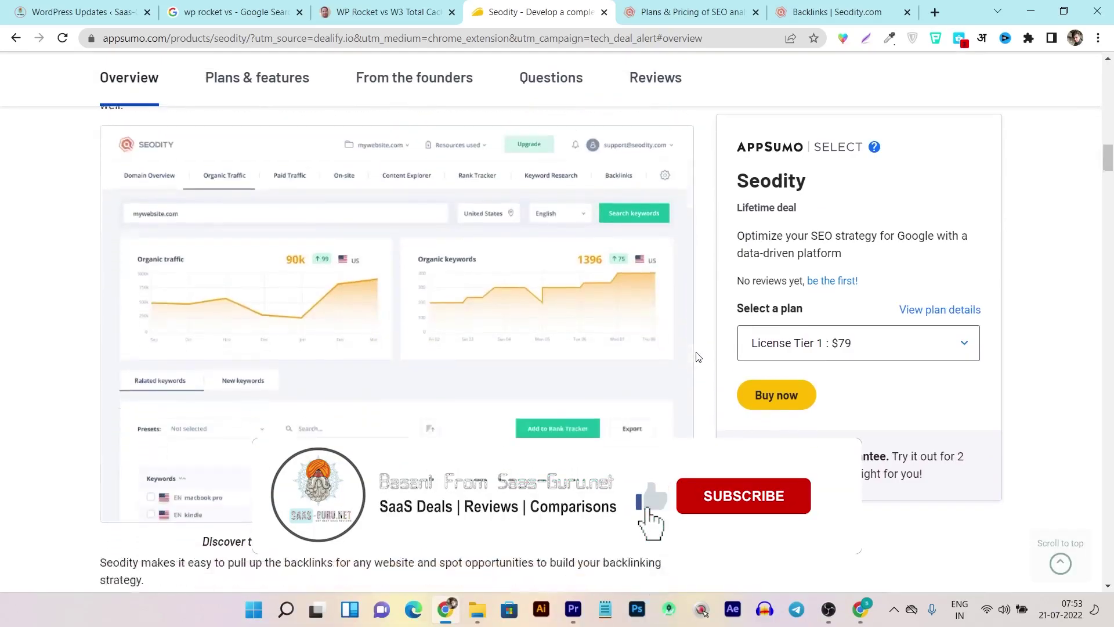
scroll(698, 357, "down", 15)
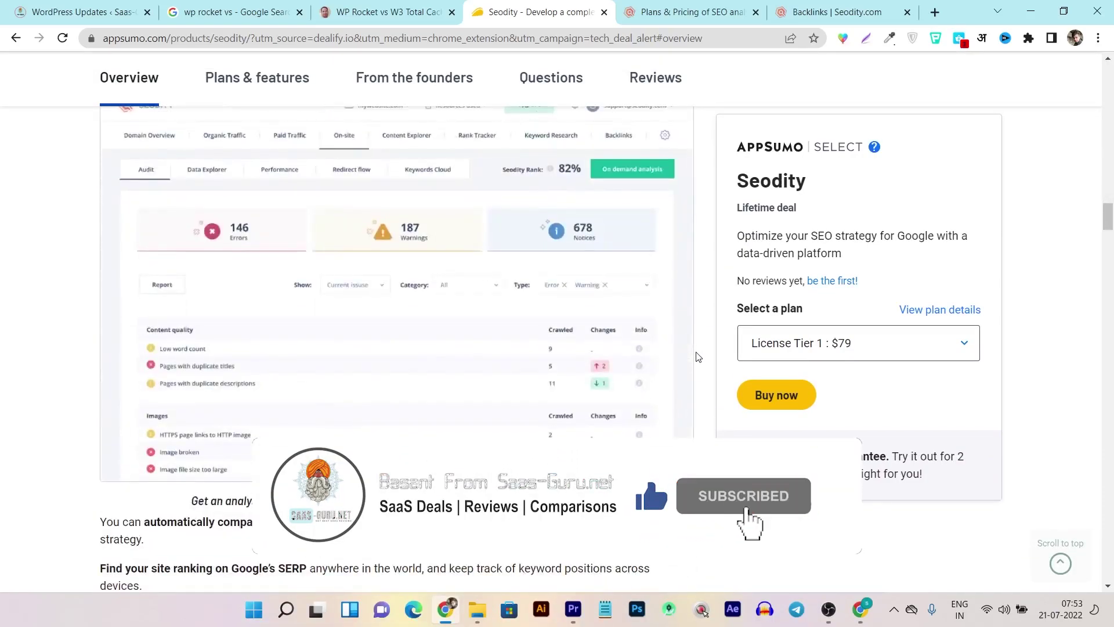
scroll(637, 399, "down", 10)
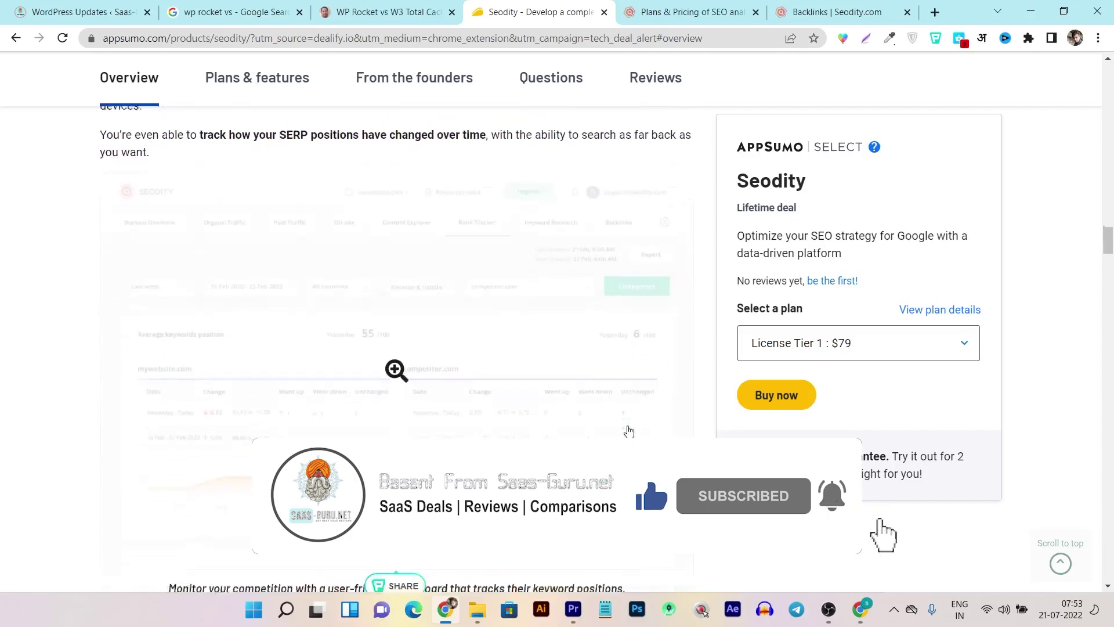
scroll(632, 440, "down", 15)
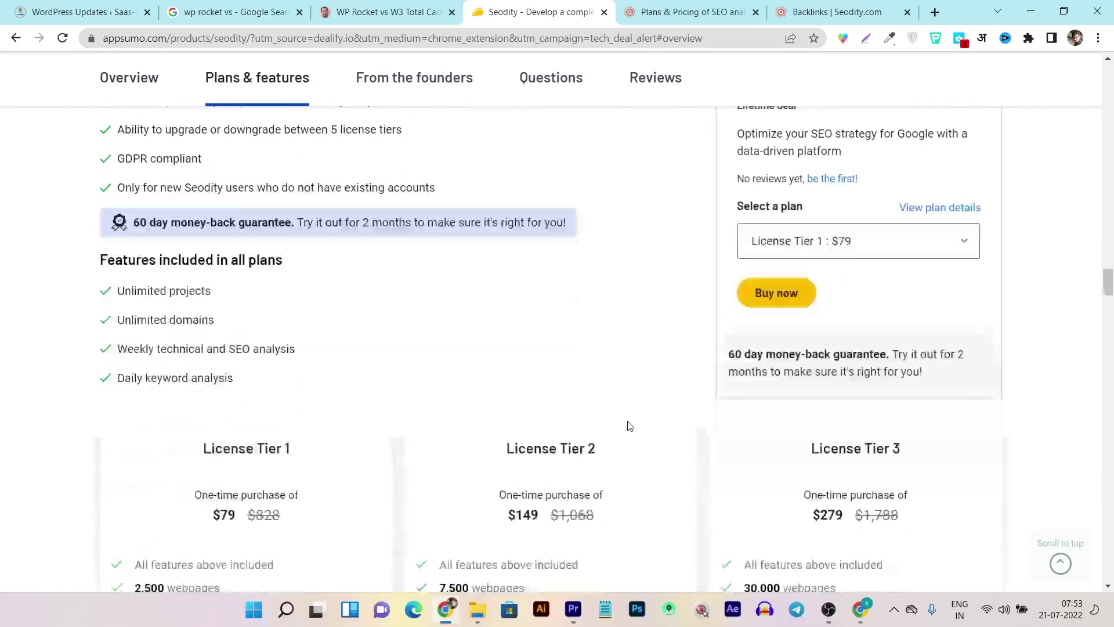